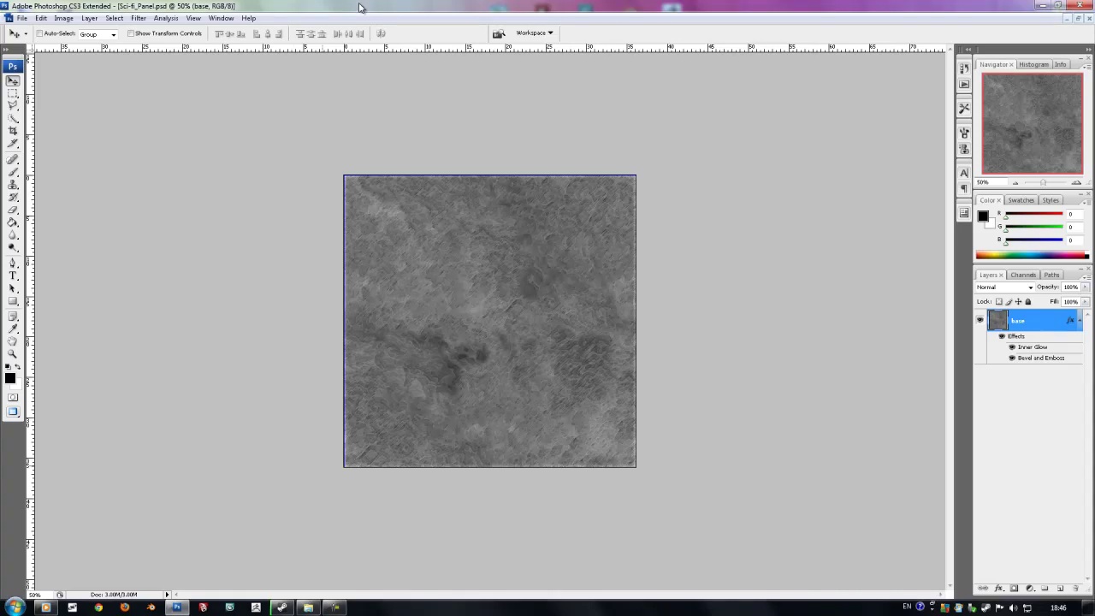
Duplicate the base layer as base_2 and darken it with Brightness -68, Contrast -29
{"action": "key", "text": "Down"}
{"action": "key", "text": "Down"}
{"action": "key", "text": "Right"}
{"action": "key", "text": "Down"}
{"action": "key", "text": "Down"}
{"action": "key", "text": "Down"}
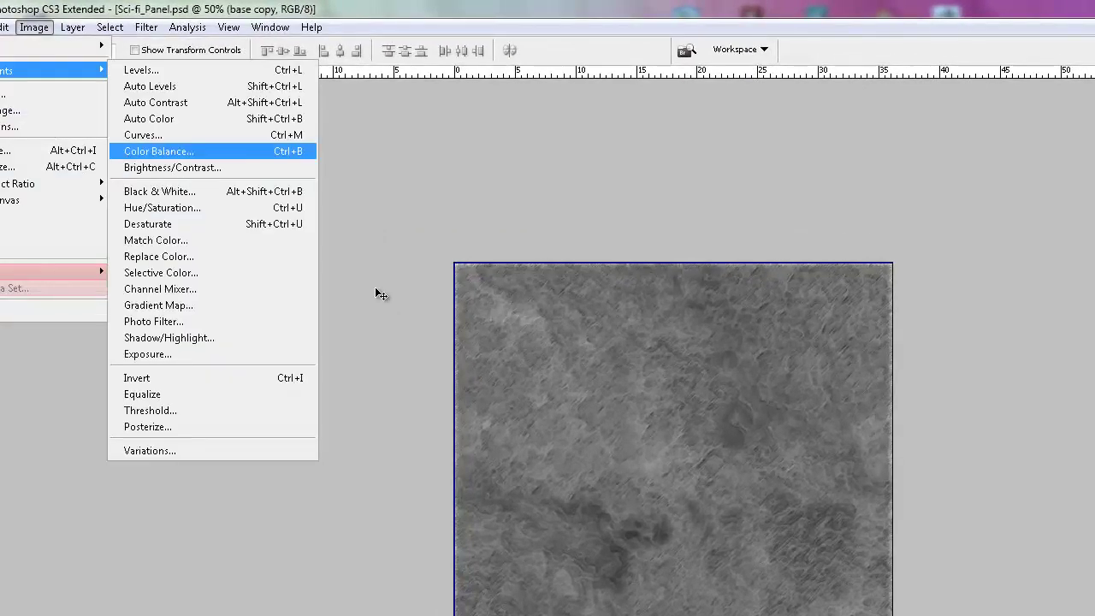
{"action": "key", "text": "Down"}
{"action": "key", "text": "Return"}
{"action": "type", "text": "-68"}
{"action": "key", "text": "Tab"}
{"action": "type", "text": "-29"}
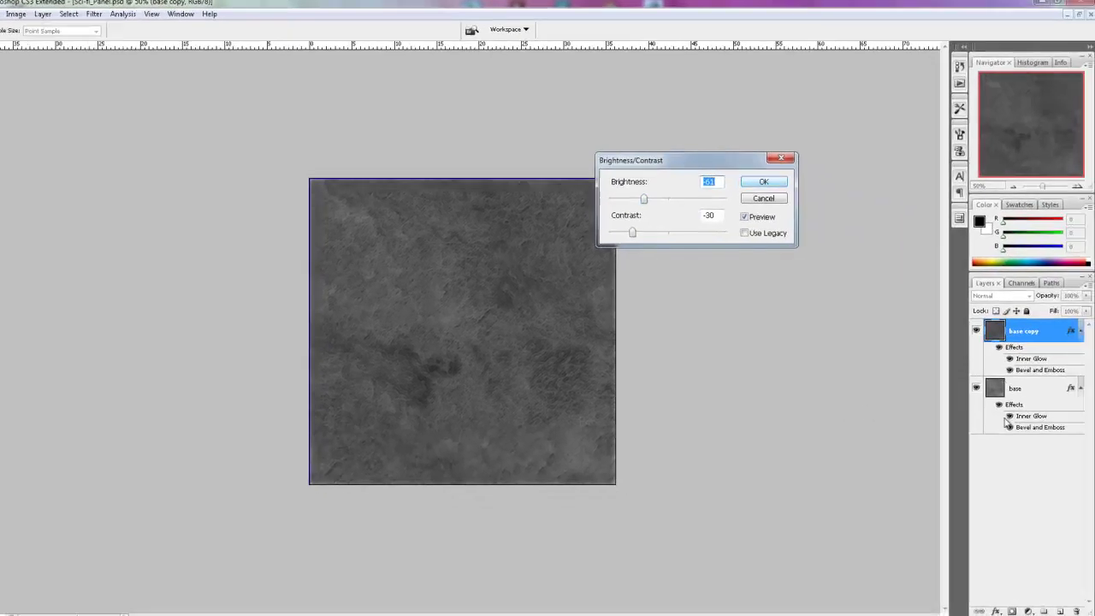
{"action": "key", "text": "Return"}
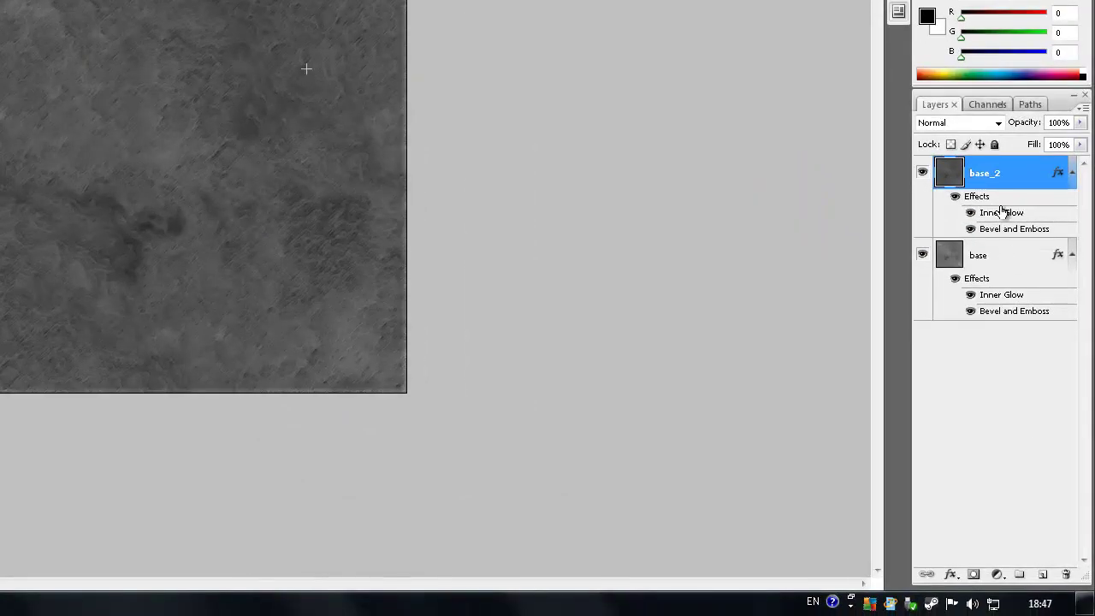
{"action": "key", "text": "ctrl+shift+alt+n"}
Show the grid and place inset guides near the top and side edges
{"action": "key", "text": "ctrl+apostrophe"}
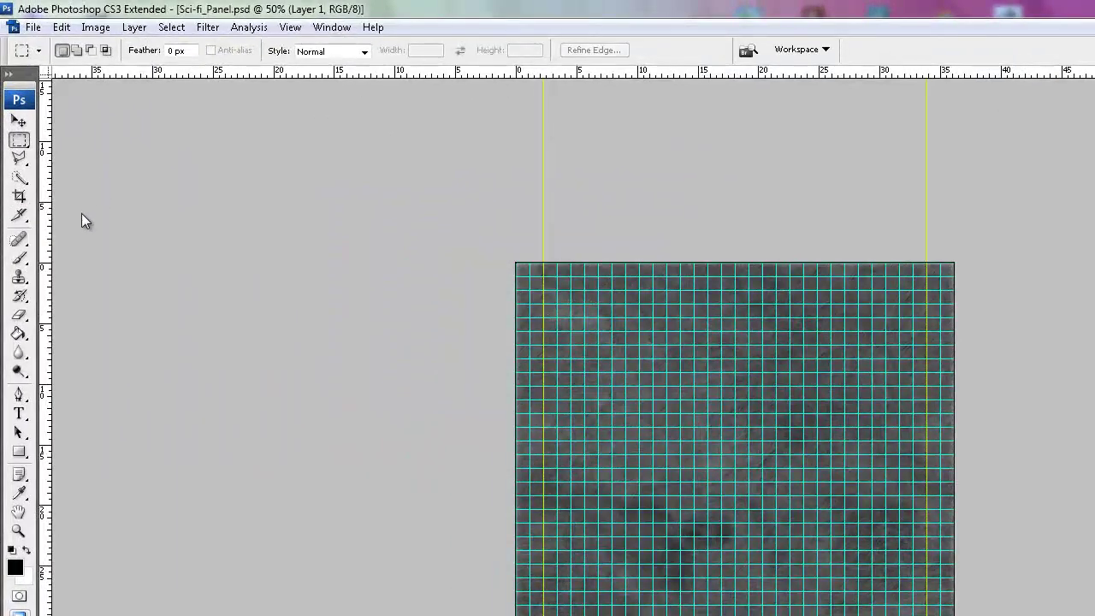
{"action": "left_click_drag", "start_coordinate": [87, 72], "coordinate": [87, 289]}
{"action": "left_click_drag", "start_coordinate": [42, 94], "coordinate": [570, 272]}
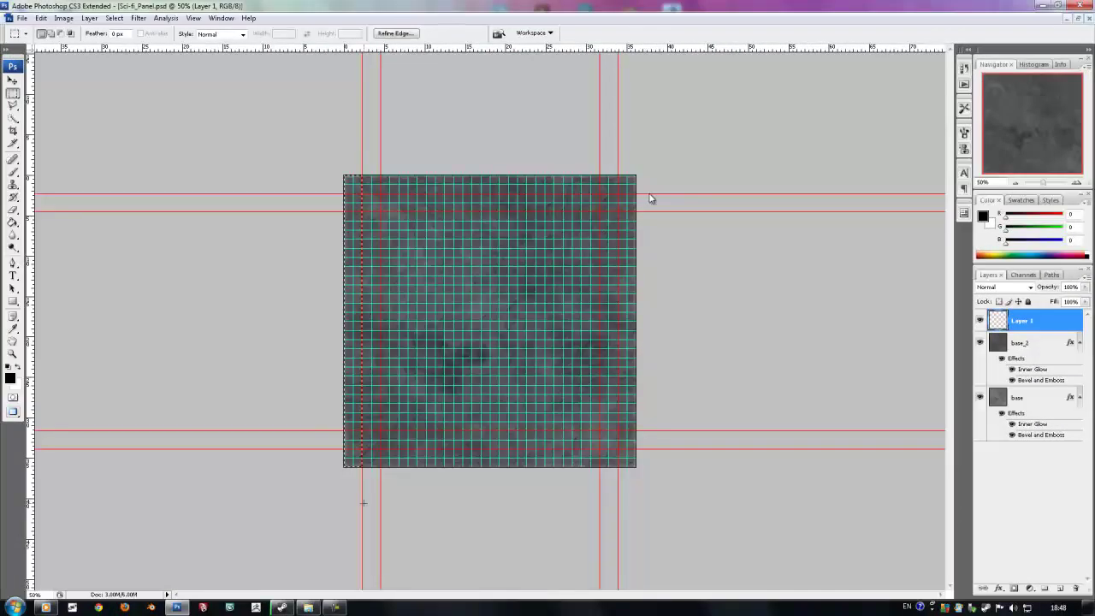
Fill the left and top edge strips black and select the right edge strip
{"action": "key", "text": "alt+BackSpace"}
{"action": "left_click_drag", "start_coordinate": [343, 175], "coordinate": [585, 195]}
{"action": "key", "text": "alt+BackSpace"}
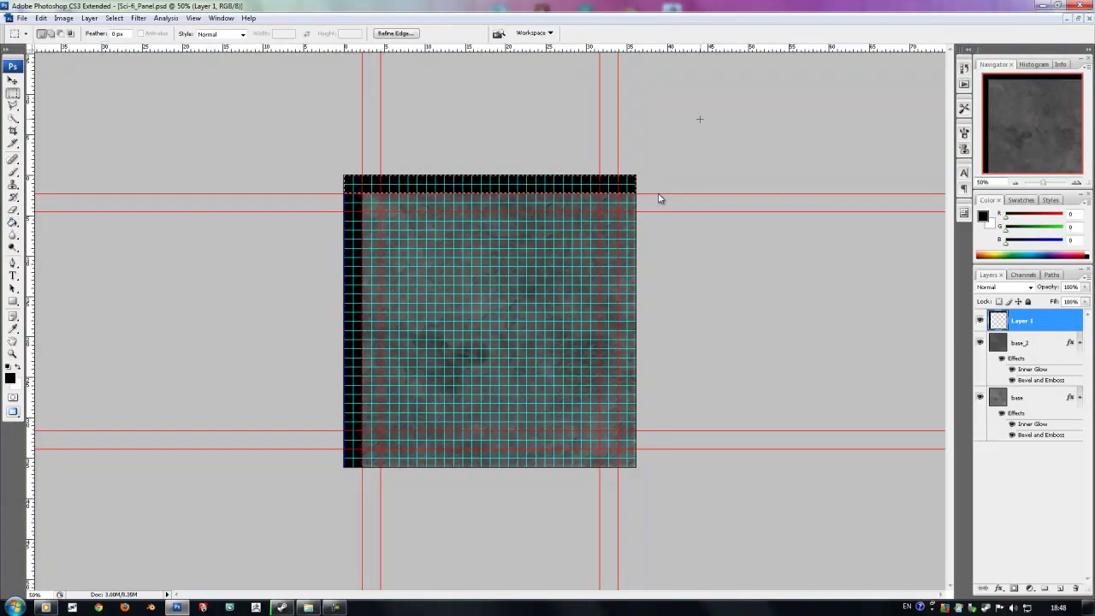
{"action": "left_click_drag", "start_coordinate": [618, 466], "coordinate": [662, 174]}
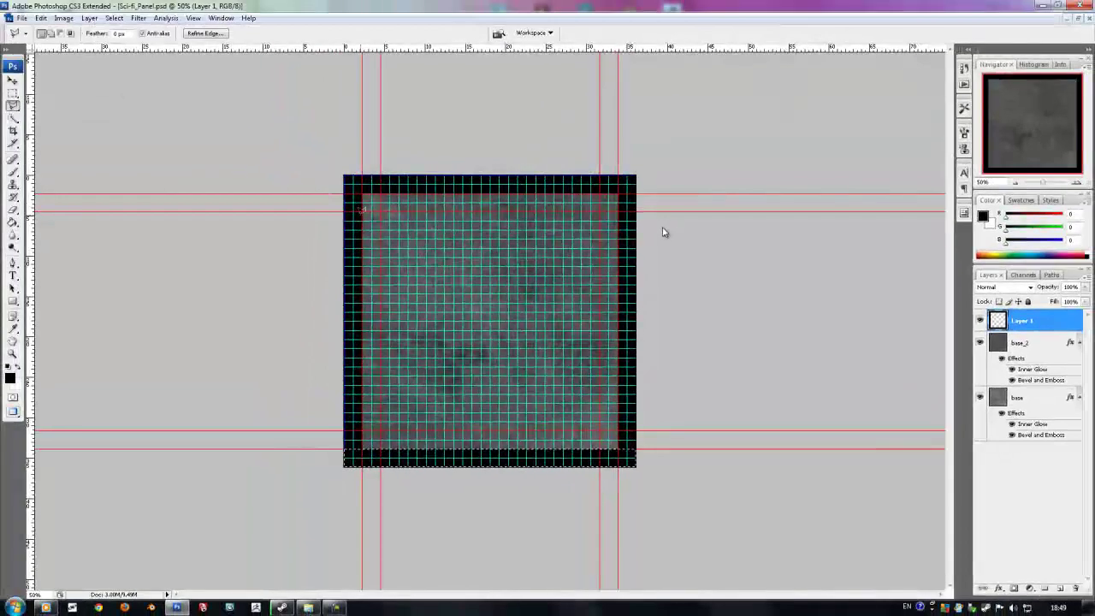
Fill the bottom edge strip black and adjust the View > Snap To options
{"action": "key", "text": "alt+BackSpace"}
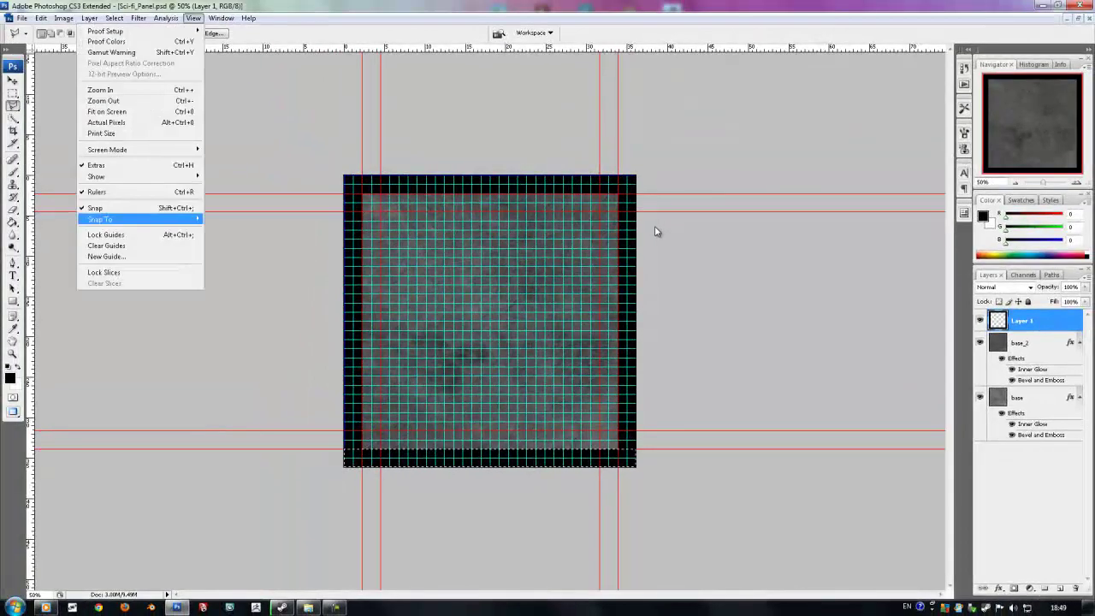
{"action": "key", "text": "Down"}
{"action": "key", "text": "Down"}
{"action": "key", "text": "Down"}
{"action": "key", "text": "Right"}
{"action": "key", "text": "Down"}
{"action": "key", "text": "Down"}
{"action": "key", "text": "Down"}
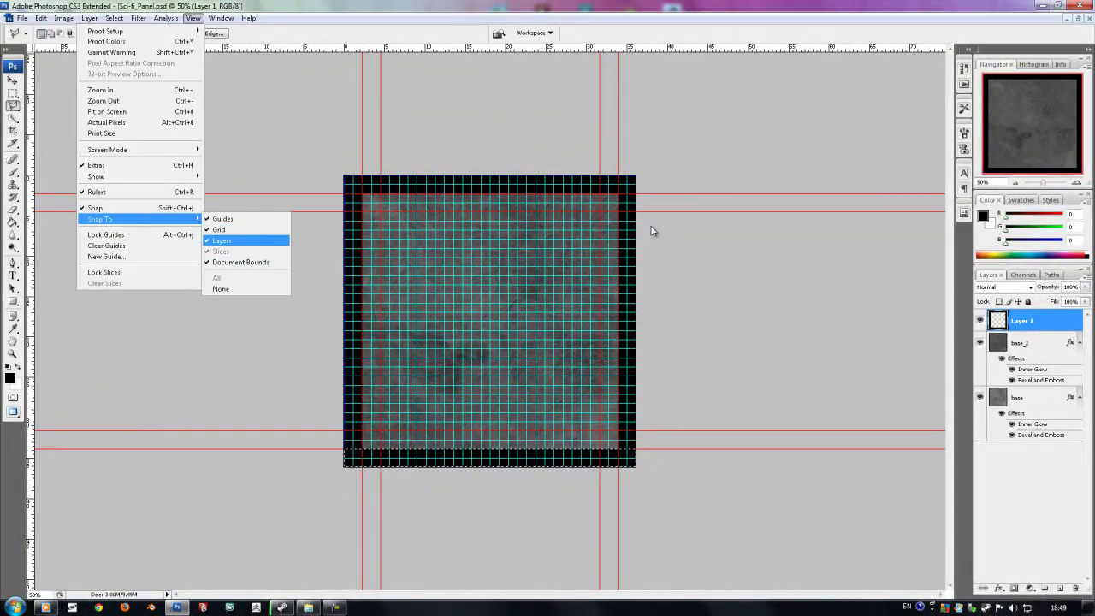
{"action": "key", "text": "Return"}
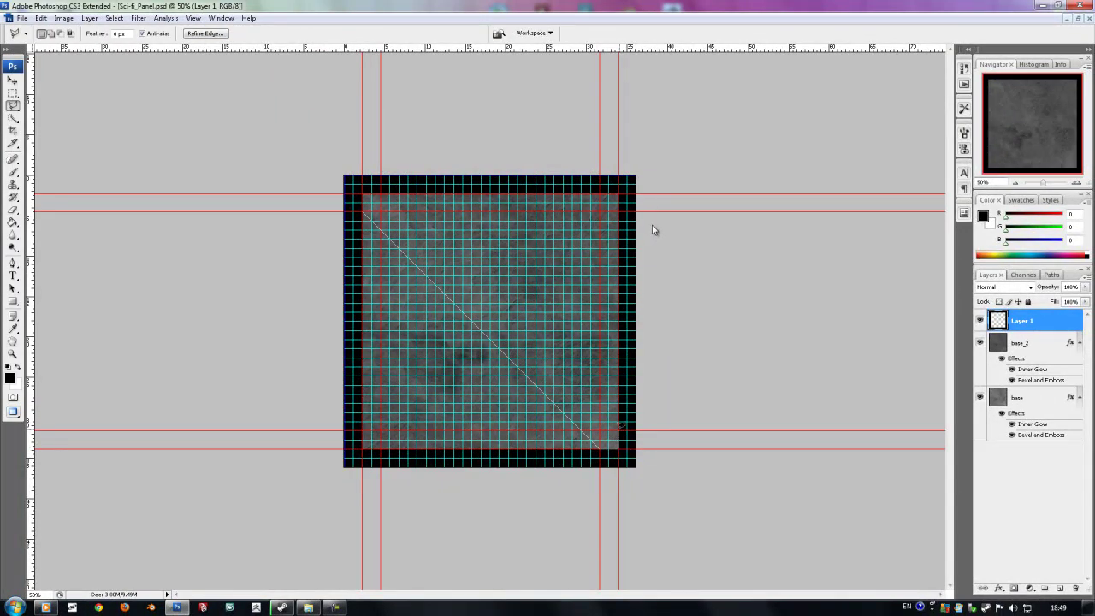
Fill both diagonal bars black to form the X, then deselect
{"action": "key", "text": "g"}
{"action": "key", "text": "alt+BackSpace"}
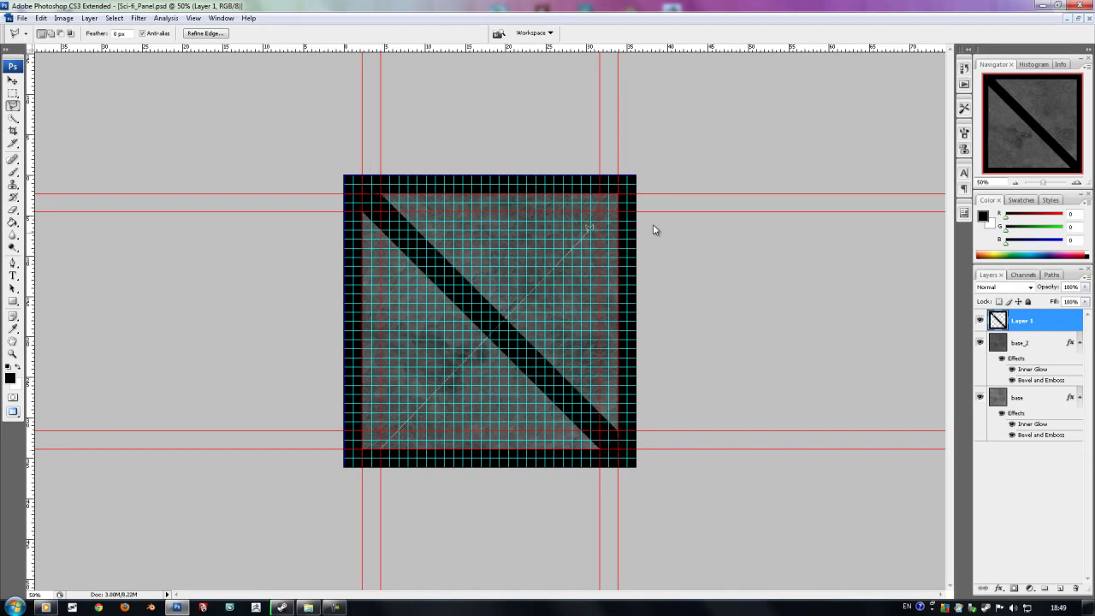
{"action": "key", "text": "g"}
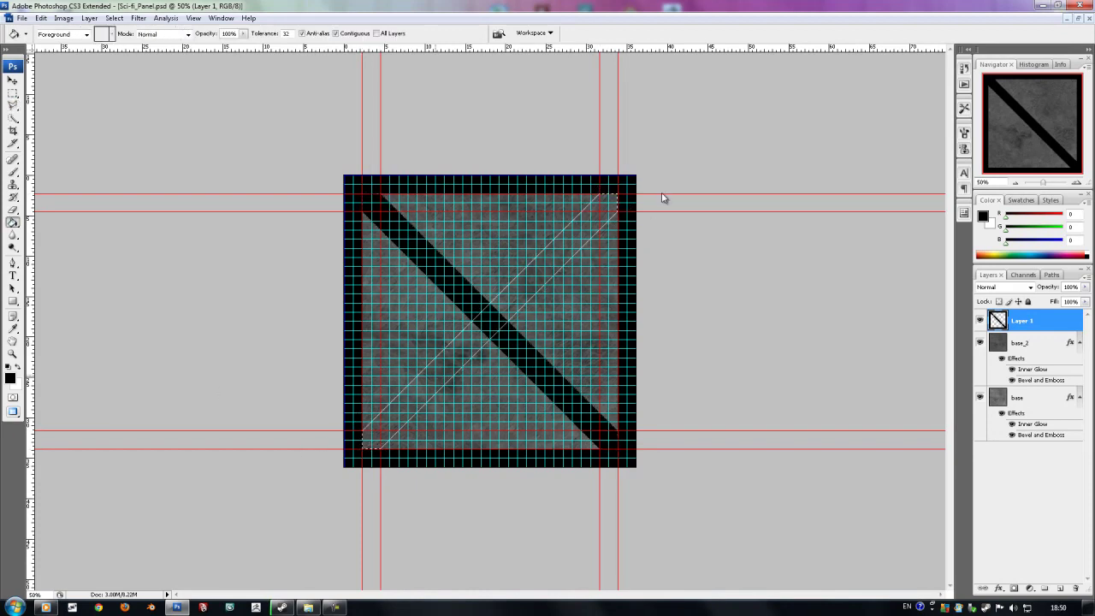
{"action": "key", "text": "alt+BackSpace"}
{"action": "key", "text": "ctrl+d"}
Toggle the grid and guides visibility via the View options
{"action": "key", "text": "ctrl+apostrophe"}
{"action": "key", "text": "m"}
{"action": "key", "text": "alt+v"}
{"action": "key", "text": "Escape"}
{"action": "key", "text": "ctrl+semicolon"}
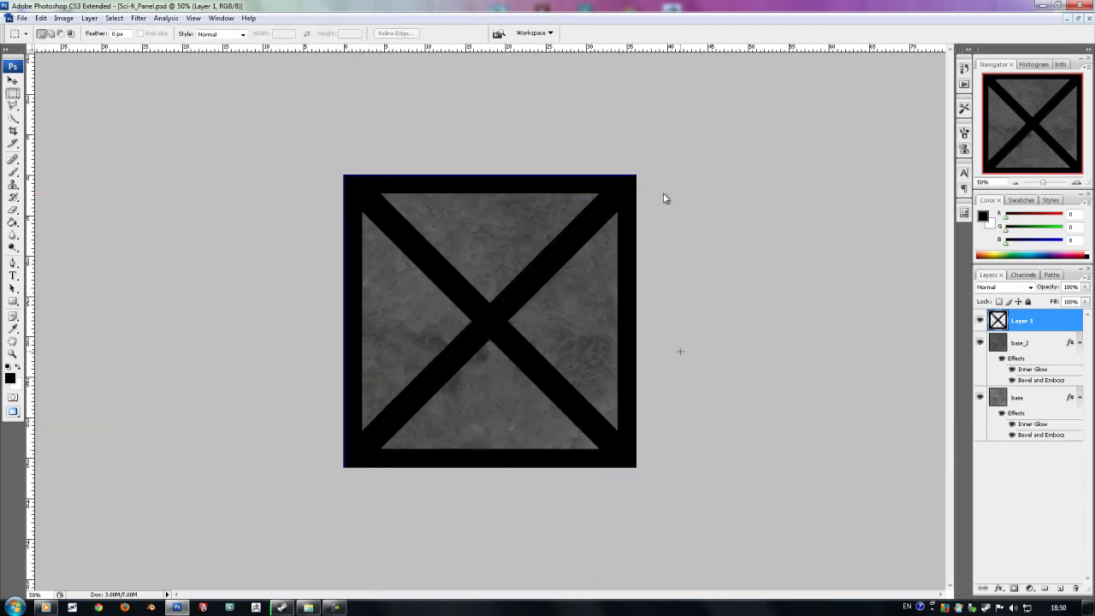
{"action": "key", "text": "ctrl+apostrophe"}
{"action": "key", "text": "alt+w"}
Show the guides and lasso-fill the notched top bar of the frame black
{"action": "key", "text": "Left"}
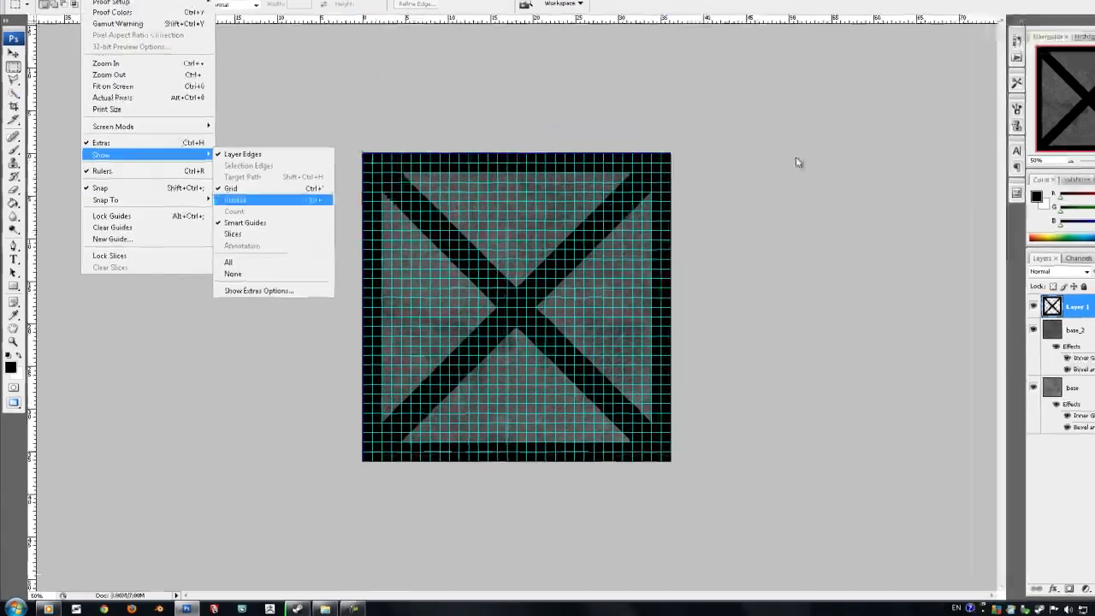
{"action": "key", "text": "Return"}
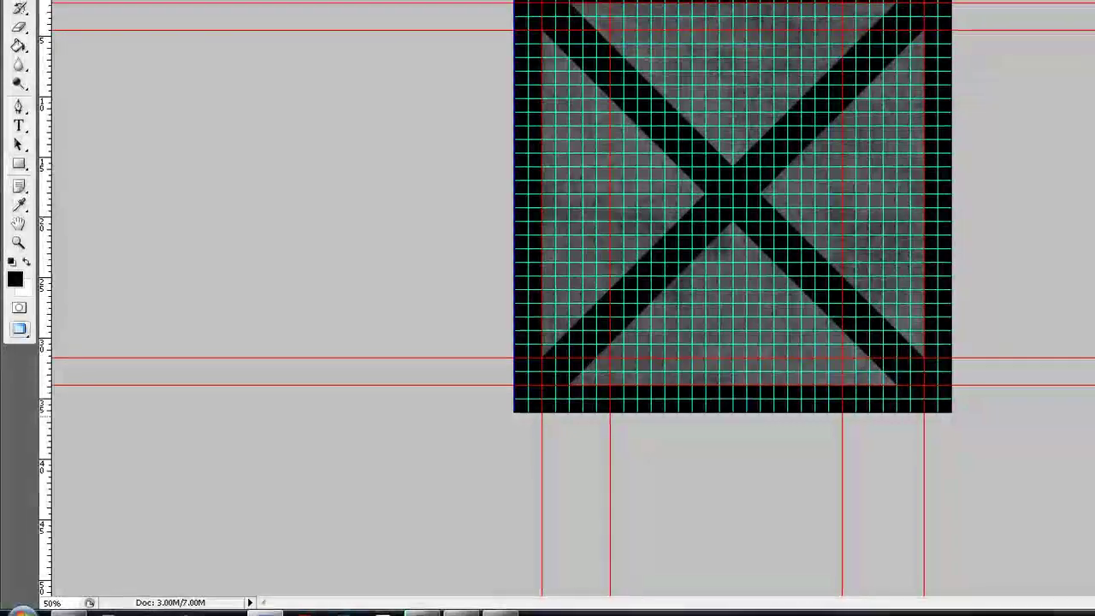
{"action": "key", "text": "l"}
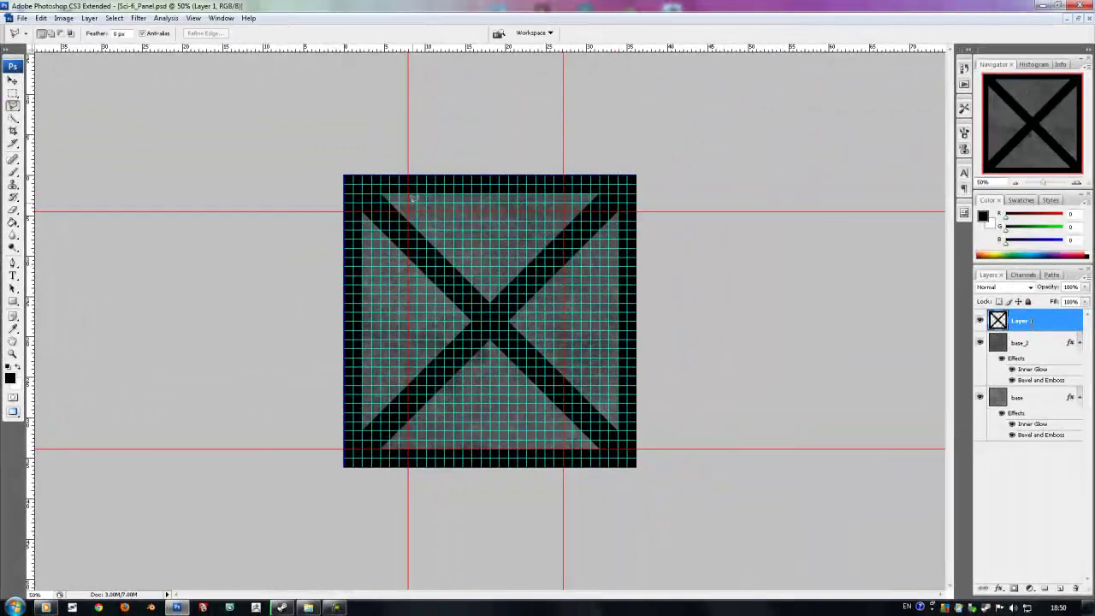
{"action": "key", "text": "l"}
{"action": "key", "text": "ctrl+d"}
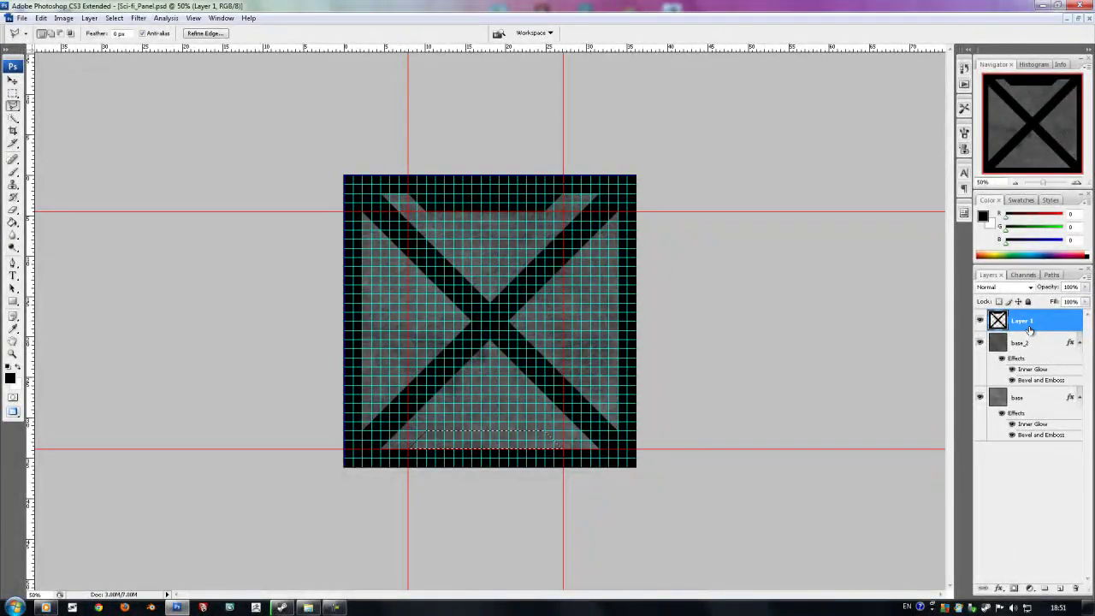
{"action": "key", "text": "v"}
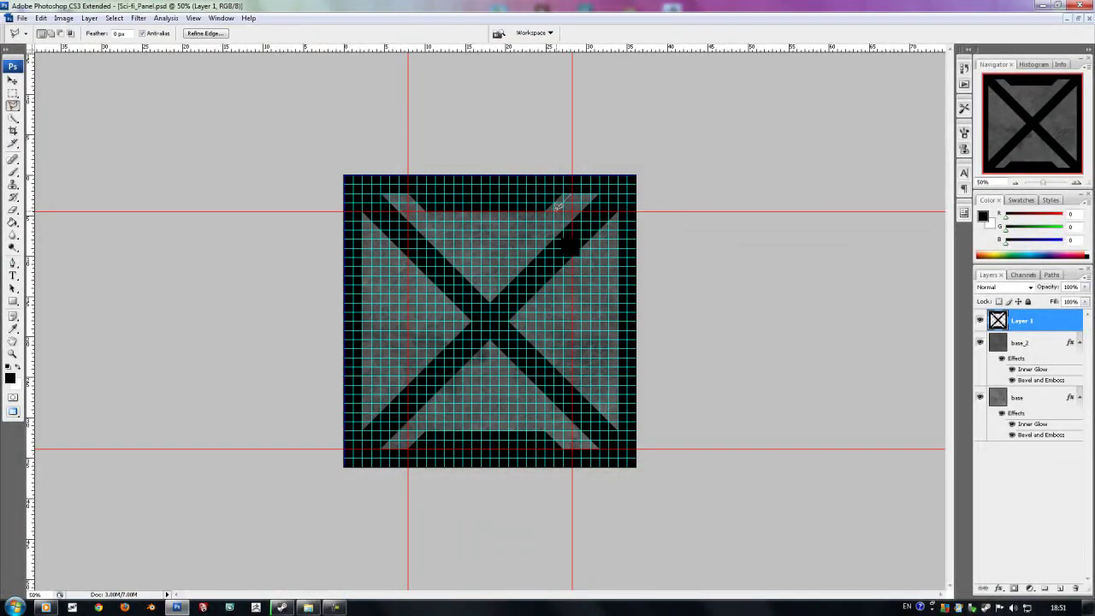
{"action": "key", "text": "l"}
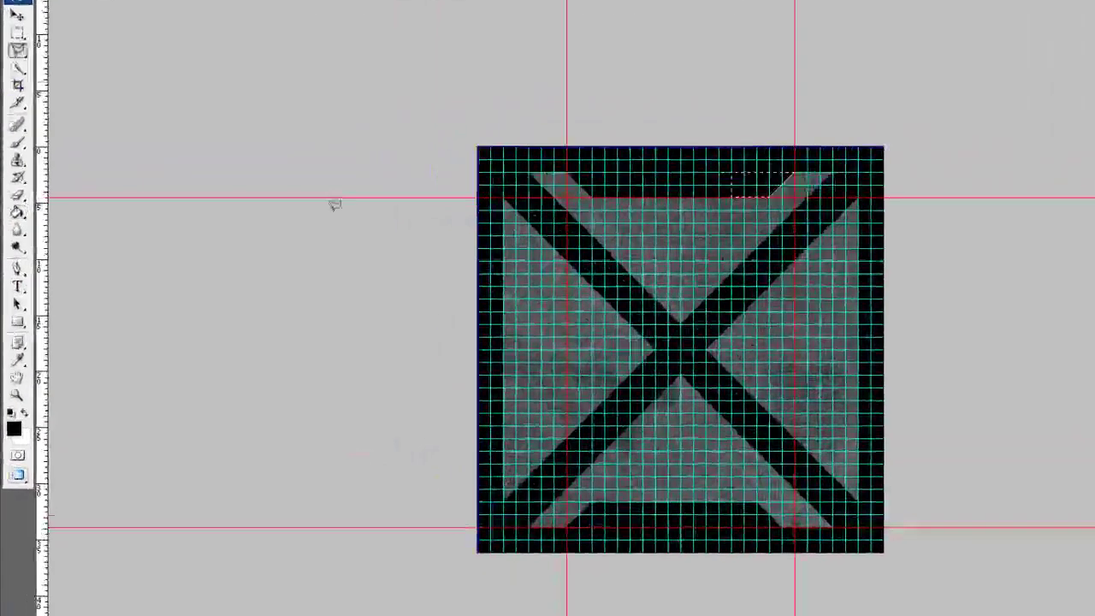
Outline and fill the notched bottom bar, then hide grid and guides
{"action": "left_click", "coordinate": [570, 449]}
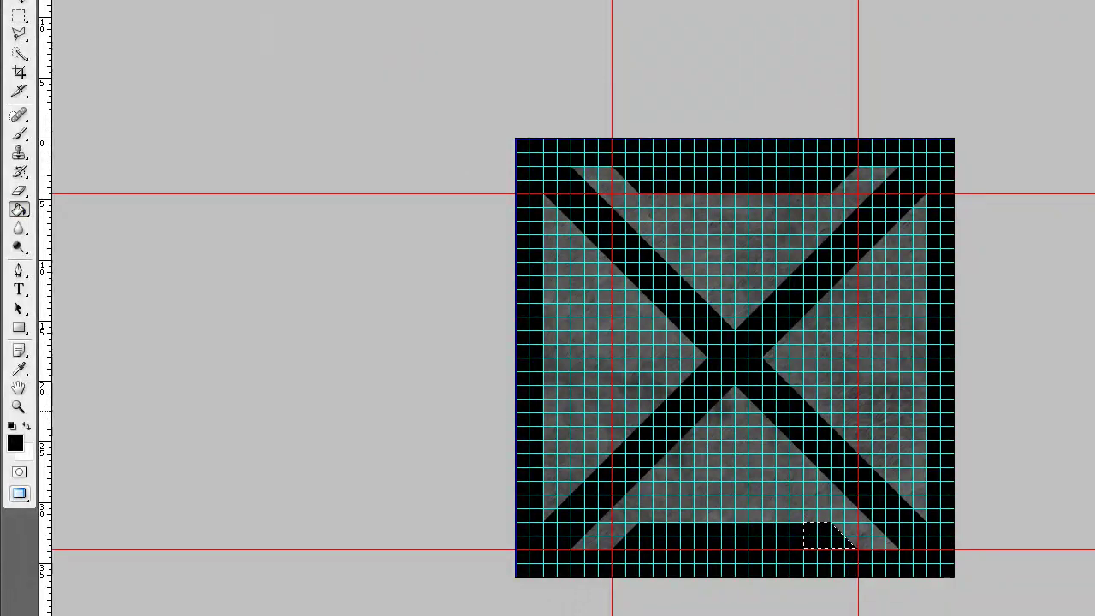
{"action": "key", "text": "ctrl+apostrophe"}
{"action": "key", "text": "v"}
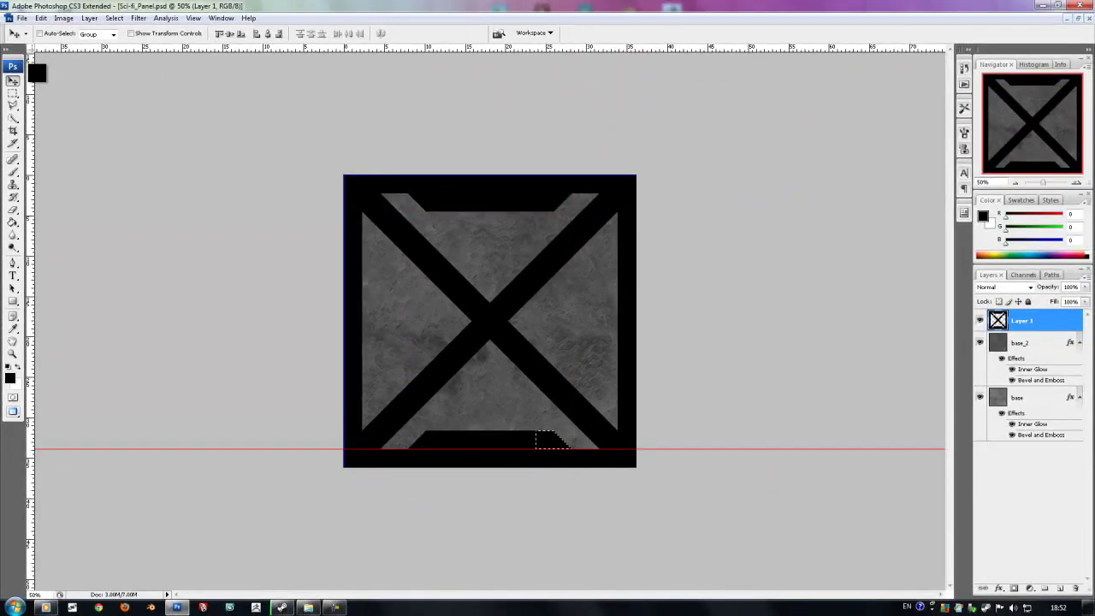
{"action": "key", "text": "m"}
Copy base_2's layer style and paste it onto Layer 1
{"action": "right_click", "coordinate": [618, 179]}
{"action": "right_click", "coordinate": [1035, 423]}
{"action": "left_click", "coordinate": [1027, 364]}
{"action": "right_click", "coordinate": [1022, 312]}
{"action": "left_click", "coordinate": [1026, 451]}
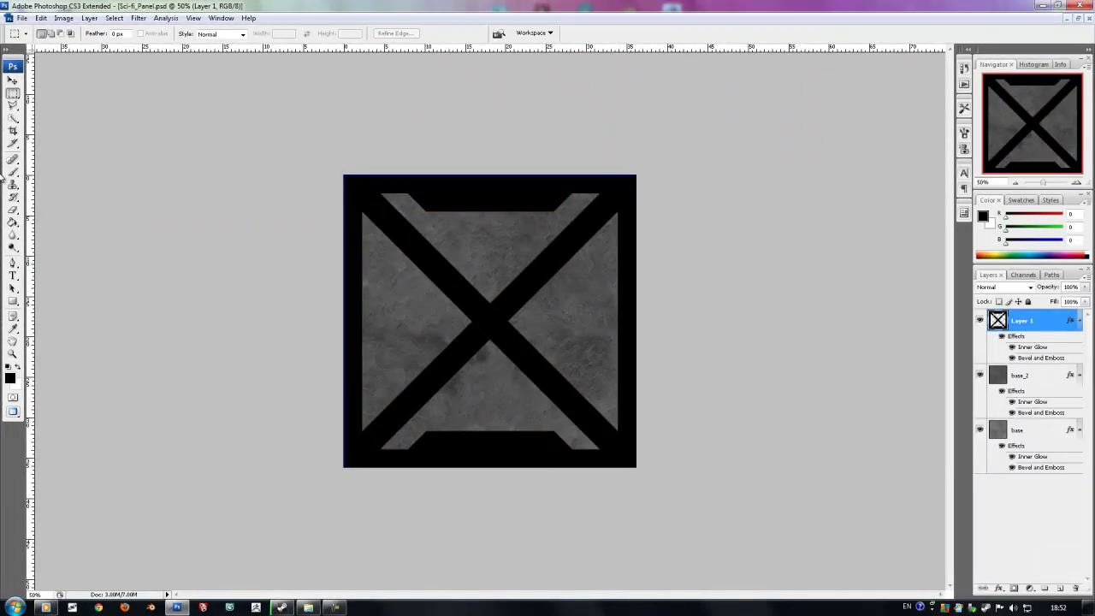
Set Layer 1's fill to 0% and add a Drop Shadow effect
{"action": "left_click_drag", "start_coordinate": [1084, 301], "coordinate": [1026, 313]}
{"action": "double_click", "coordinate": [1043, 319]}
{"action": "left_click", "coordinate": [675, 280]}
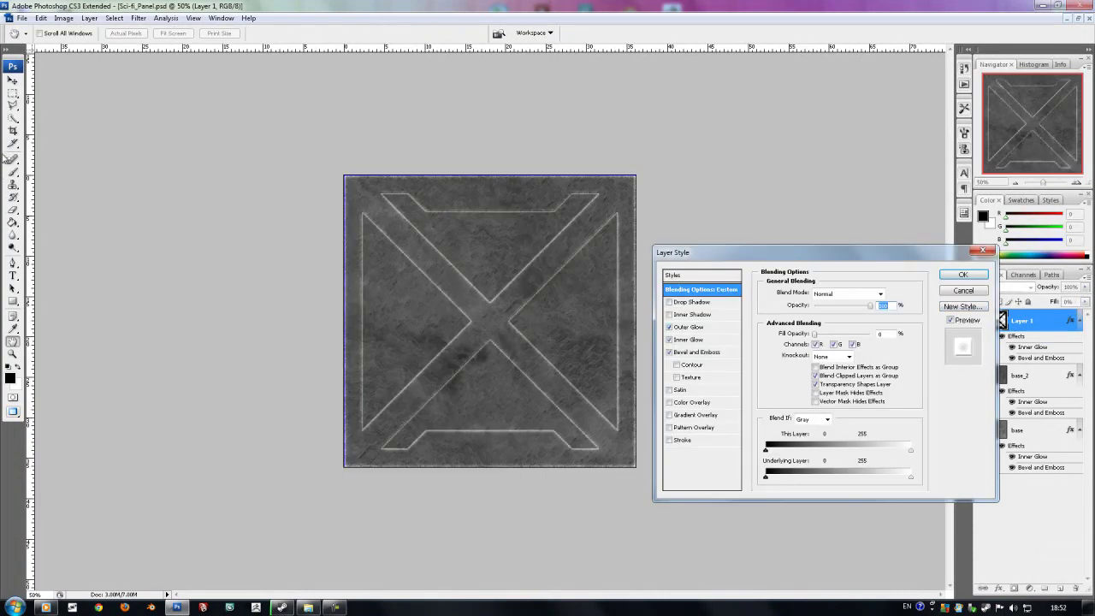
{"action": "left_click", "coordinate": [963, 259]}
{"action": "key", "text": "alt+bracketleft"}
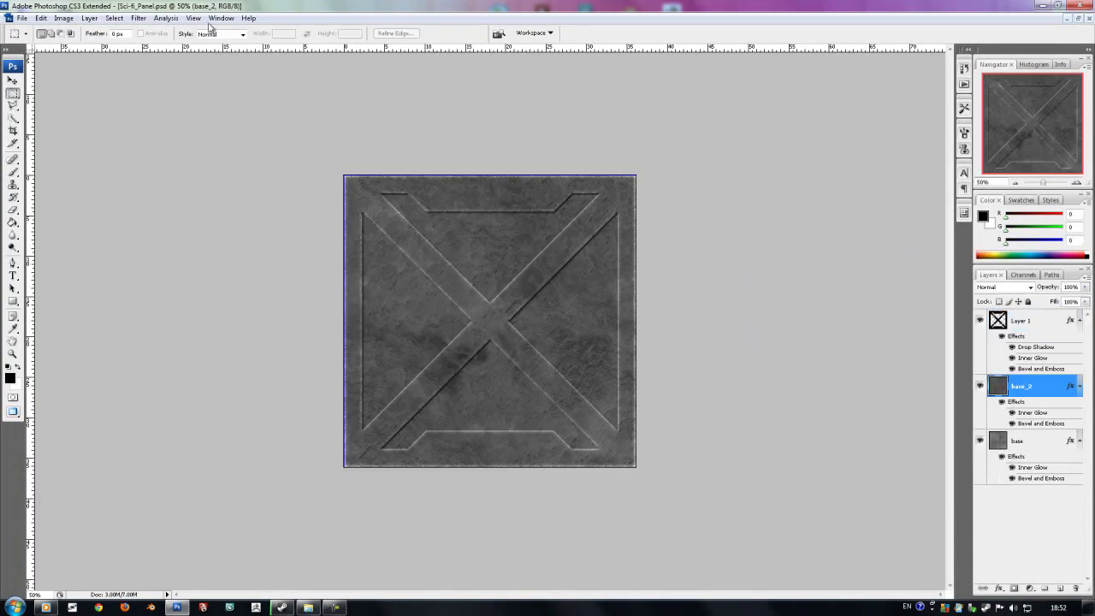
{"action": "key", "text": "alt+f"}
Create a new transparent document and fill an elliptical circle with black
{"action": "key", "text": "n"}
{"action": "key", "text": "Return"}
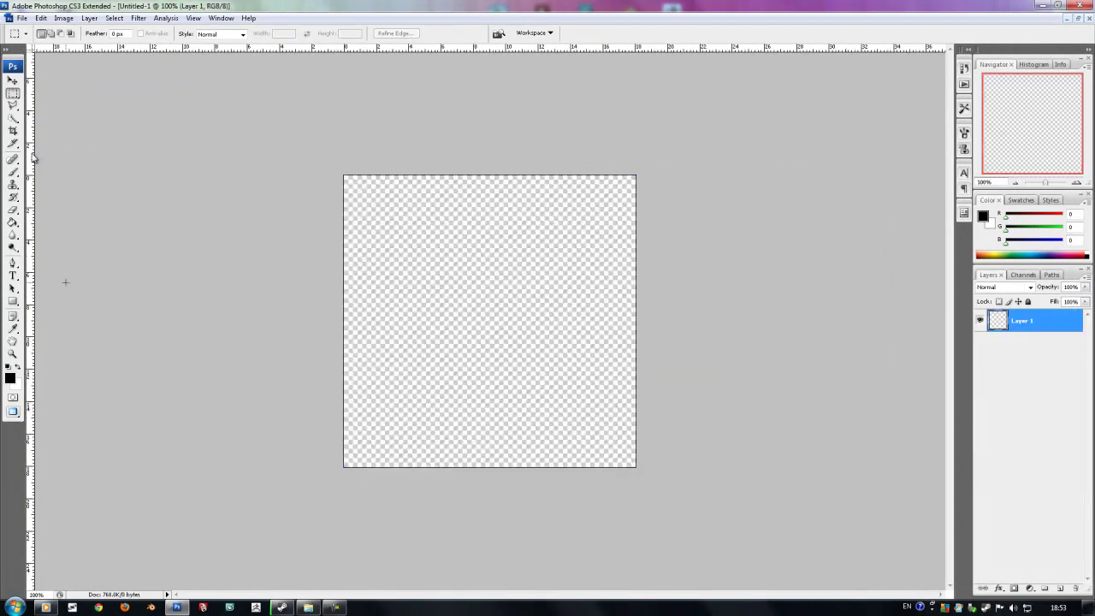
{"action": "key", "text": "m"}
{"action": "key", "text": "ctrl+apostrophe"}
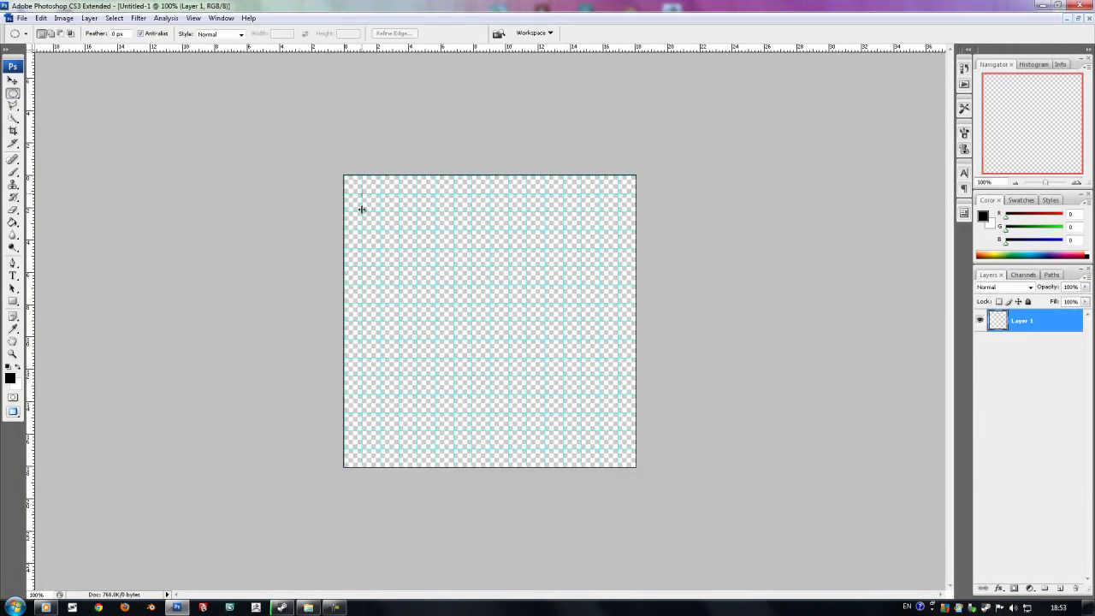
{"action": "key", "text": "alt+BackSpace"}
{"action": "key", "text": "ctrl+d"}
Delete an offset ellipse from the circle to leave a lens shape
{"action": "key", "text": "v"}
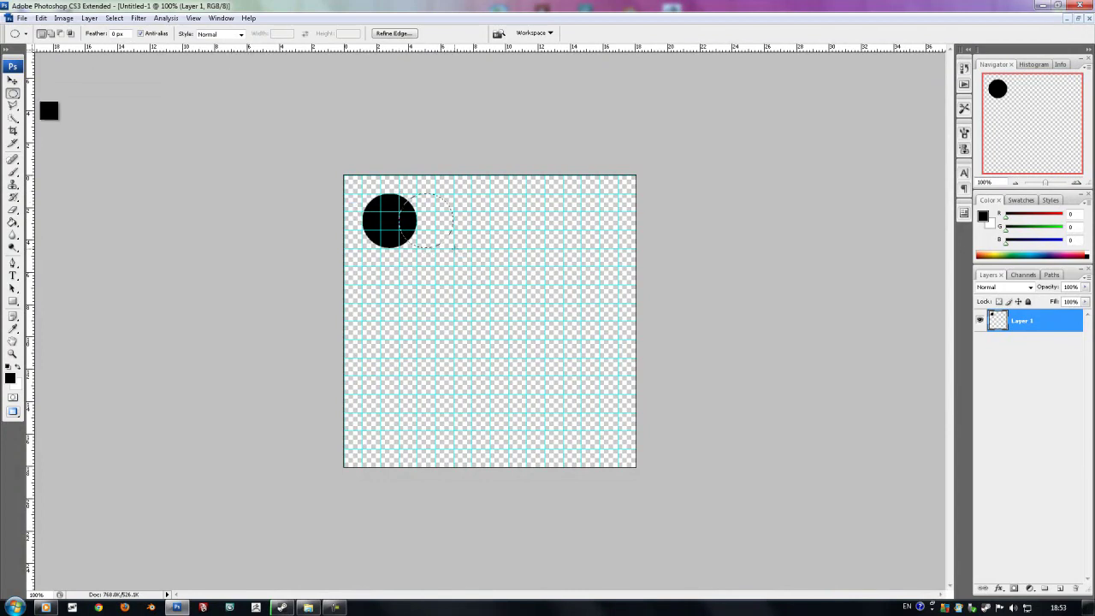
{"action": "right_click", "coordinate": [475, 246]}
{"action": "key", "text": "Escape"}
{"action": "key", "text": "Delete"}
{"action": "key", "text": "ctrl+d"}
{"action": "key", "text": "v"}
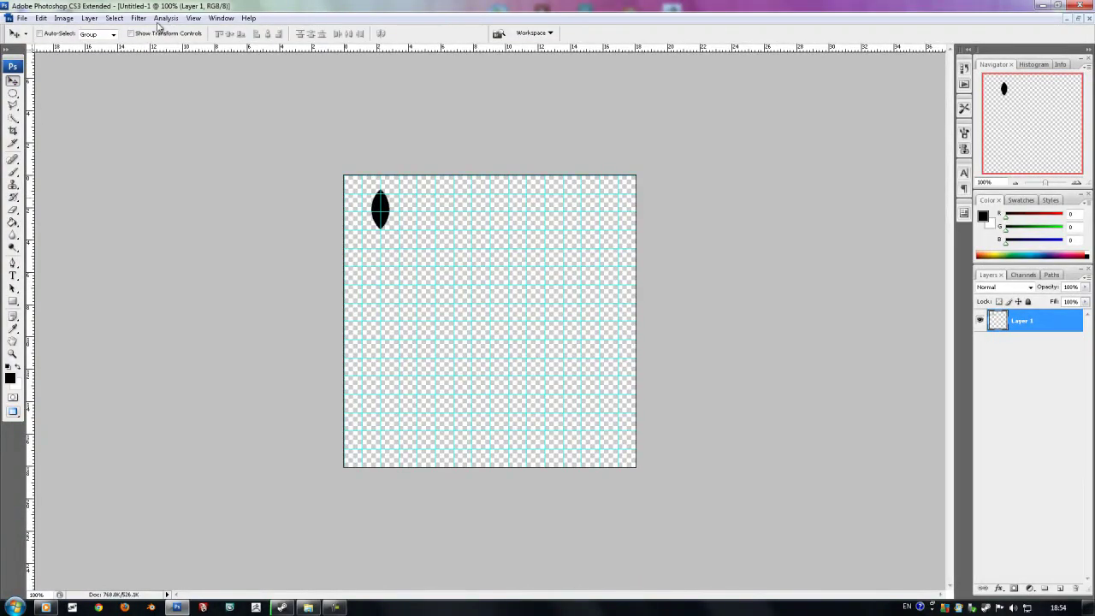
Narrow the lens with Free Transform and duplicate it shifted to the right
{"action": "key", "text": "ctrl+plus"}
{"action": "key", "text": "ctrl+t"}
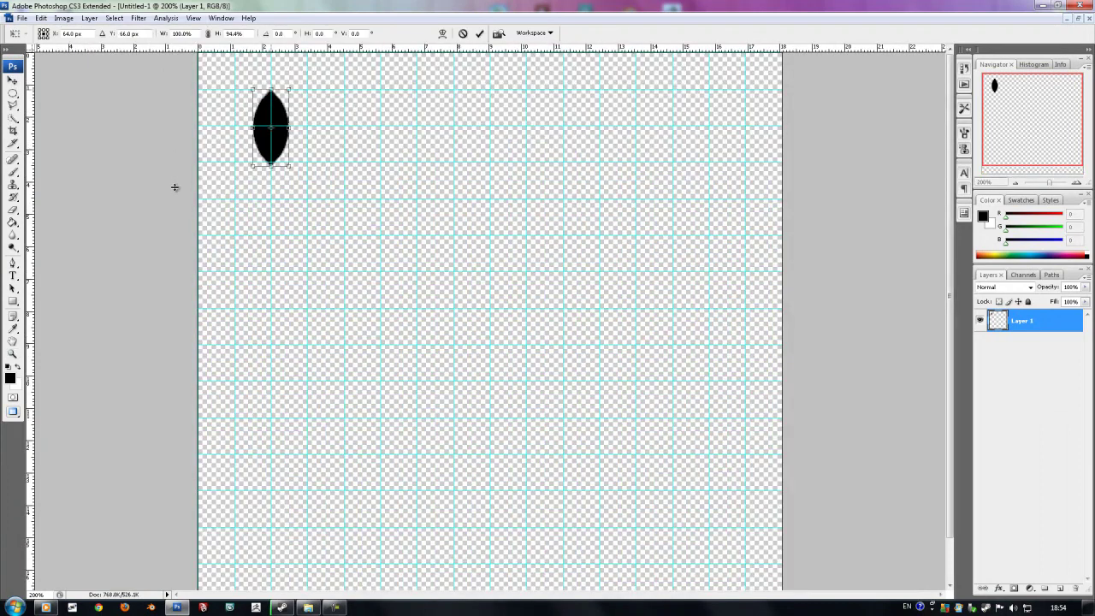
{"action": "key", "text": "ctrl+j"}
{"action": "key", "text": "Return"}
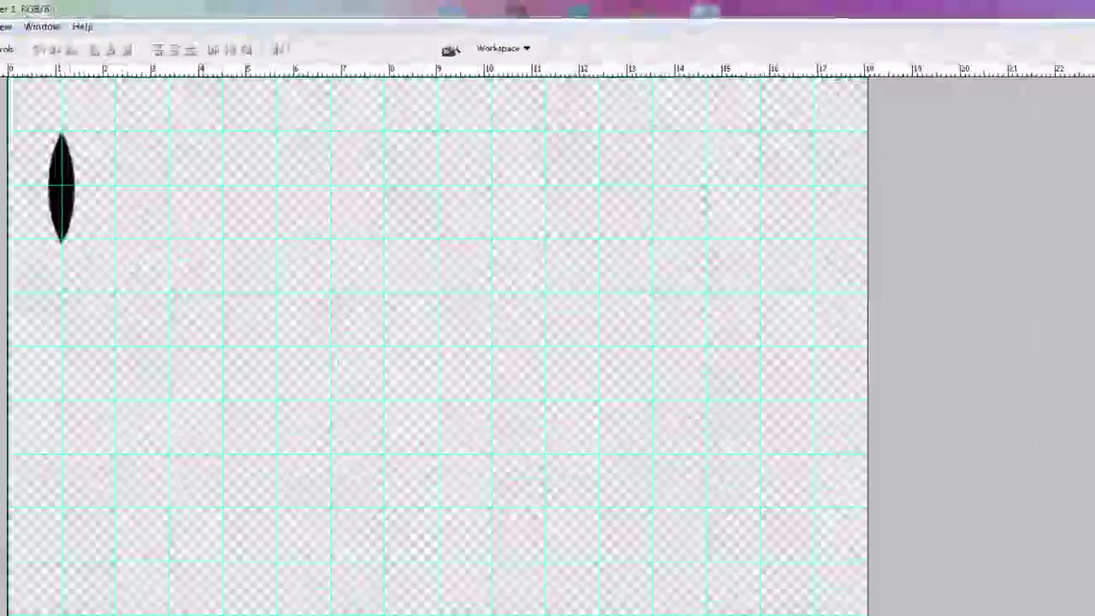
{"action": "key", "text": "shift+Right"}
{"action": "key", "text": "shift+Right"}
{"action": "key", "text": "shift+Right"}
{"action": "key", "text": "ctrl+t"}
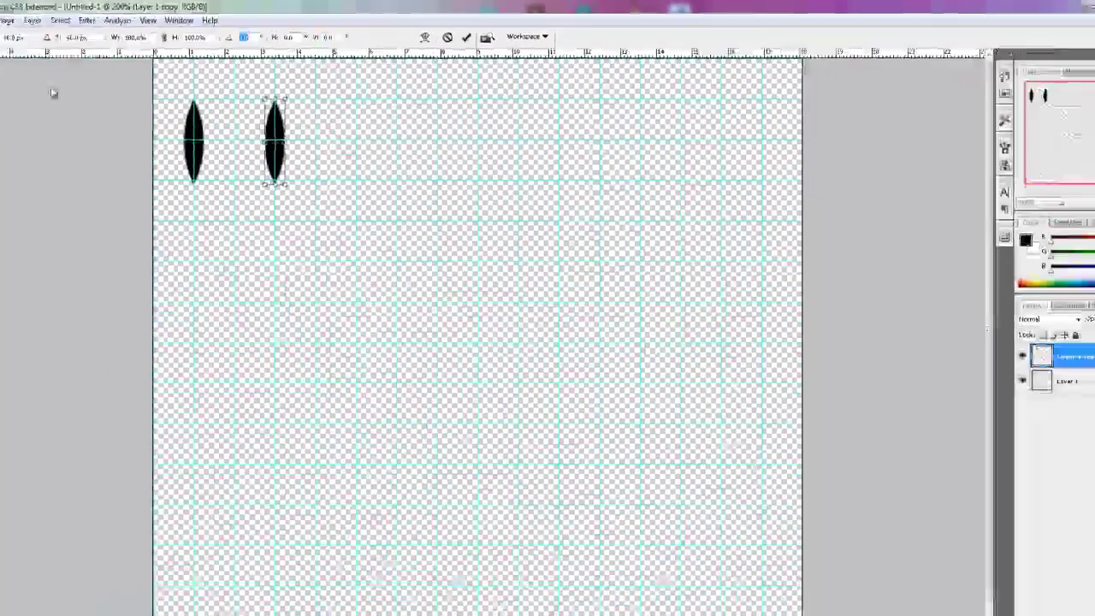
Rotate the lens copy 90° and duplicate alternating lenses to the right
{"action": "type", "text": "90"}
{"action": "key", "text": "Return"}
{"action": "key", "text": "alt+bracketleft"}
{"action": "key", "text": "ctrl+j"}
{"action": "key", "text": "shift+Right"}
{"action": "key", "text": "shift+Right"}
{"action": "key", "text": "shift+Right"}
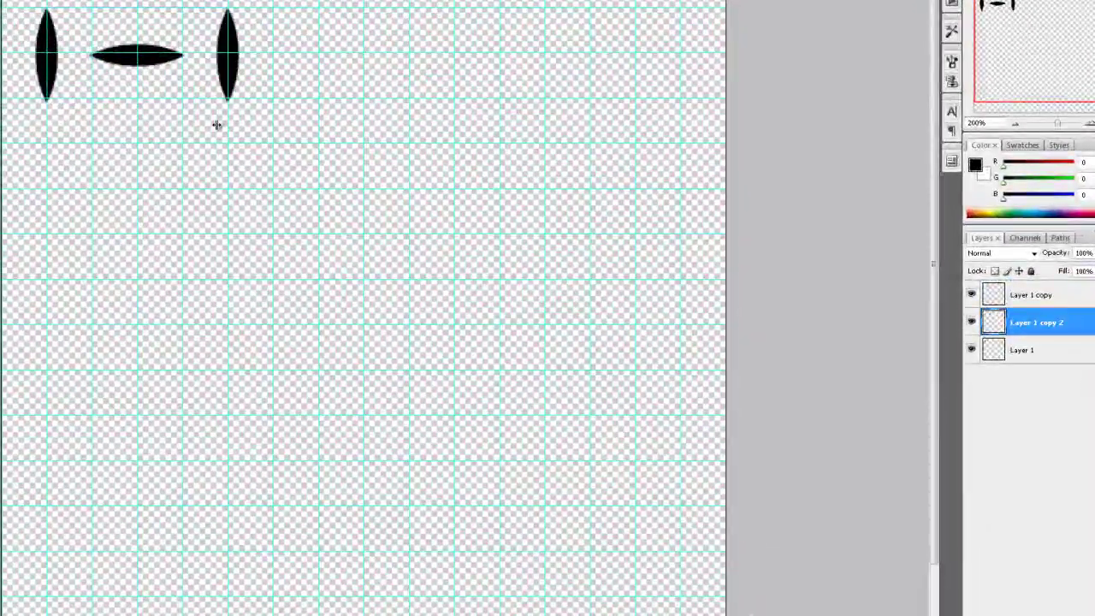
{"action": "key", "text": "alt+bracketright"}
{"action": "key", "text": "ctrl+j"}
{"action": "key", "text": "shift+Right"}
{"action": "key", "text": "shift+Right"}
{"action": "key", "text": "shift+Right"}
Keep duplicating and nudging lens copies to extend the row
{"action": "key", "text": "alt+bracketleft"}
{"action": "key", "text": "alt+bracketleft"}
{"action": "key", "text": "ctrl+j"}
{"action": "key", "text": "shift+Right"}
{"action": "key", "text": "shift+Right"}
{"action": "key", "text": "shift+Right"}
{"action": "key", "text": "shift+Right"}
{"action": "key", "text": "alt+bracketright"}
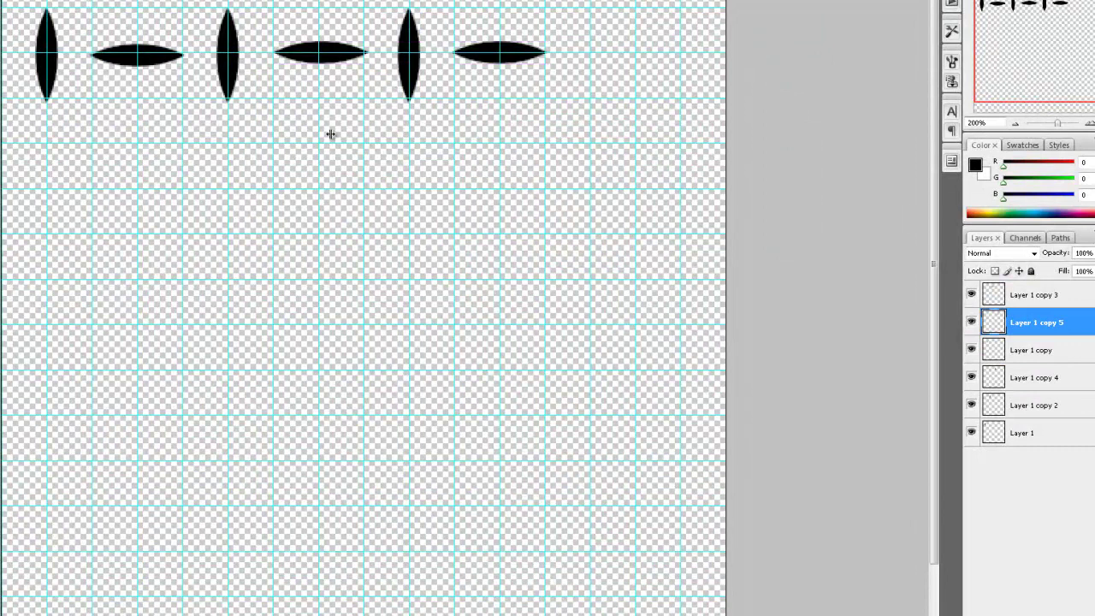
{"action": "key", "text": "alt+bracketleft"}
{"action": "key", "text": "alt+bracketleft"}
{"action": "key", "text": "alt+bracketright"}
{"action": "key", "text": "alt+bracketright"}
{"action": "key", "text": "alt+bracketright"}
{"action": "key", "text": "ctrl+j"}
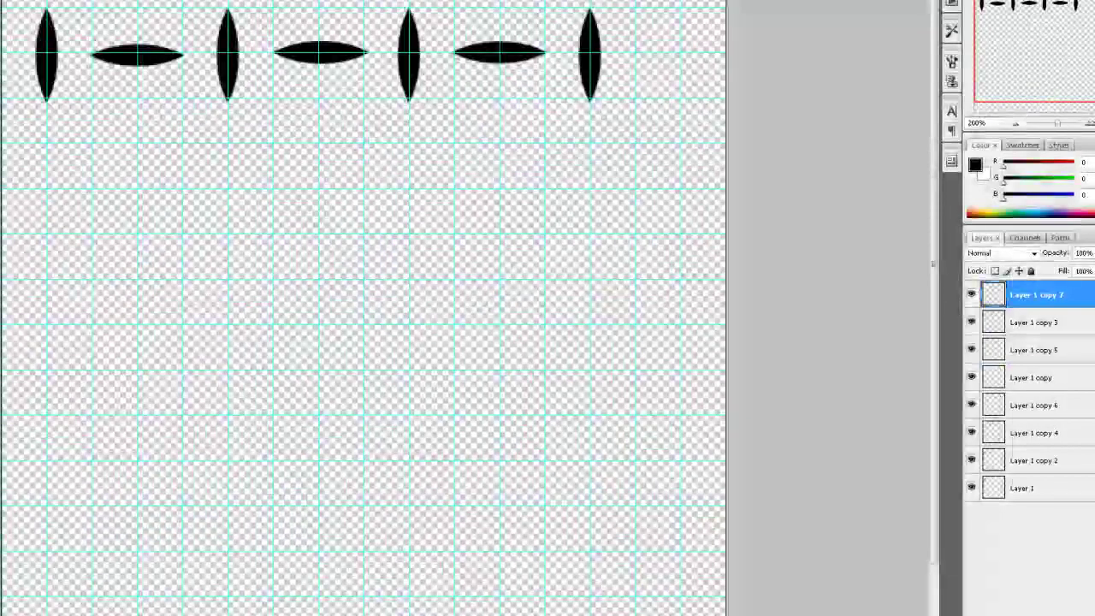
{"action": "key", "text": "shift+Right"}
{"action": "key", "text": "shift+Right"}
{"action": "key", "text": "shift+Right"}
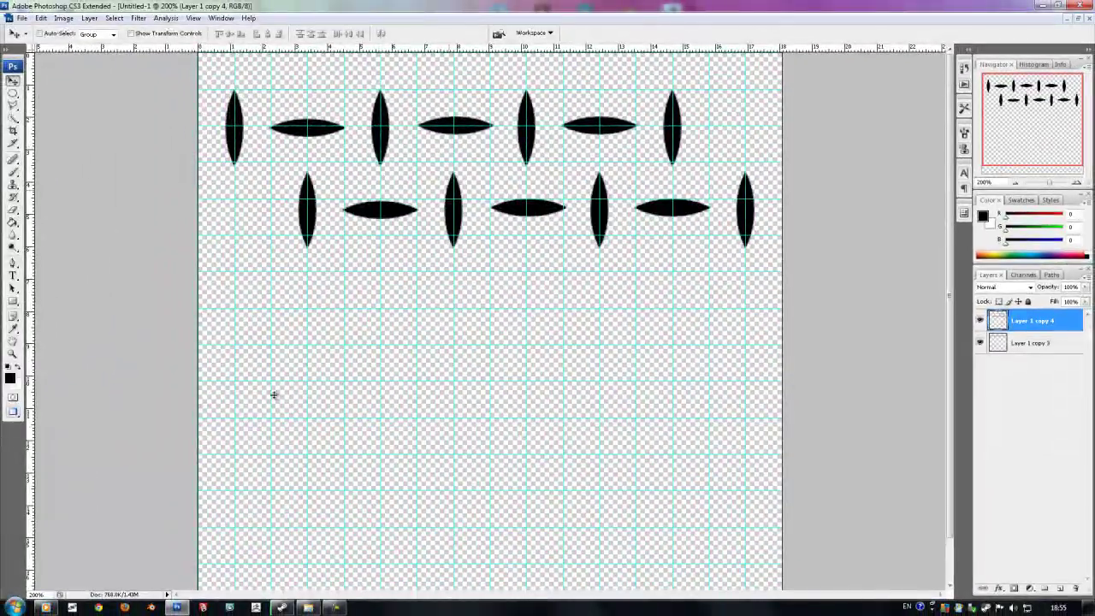
Nudge the second row up and paste a lens copy to finish row three
{"action": "key", "text": "Up"}
{"action": "key", "text": "Up"}
{"action": "key", "text": "Up"}
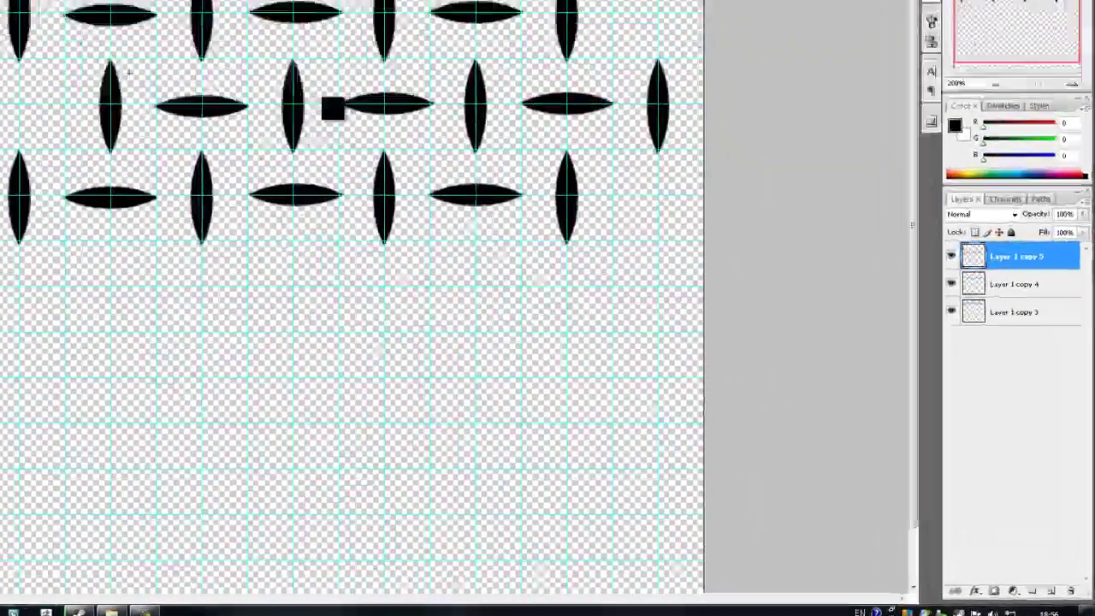
{"action": "key", "text": "ctrl+c"}
{"action": "key", "text": "Return"}
{"action": "key", "text": "alt+bracketleft"}
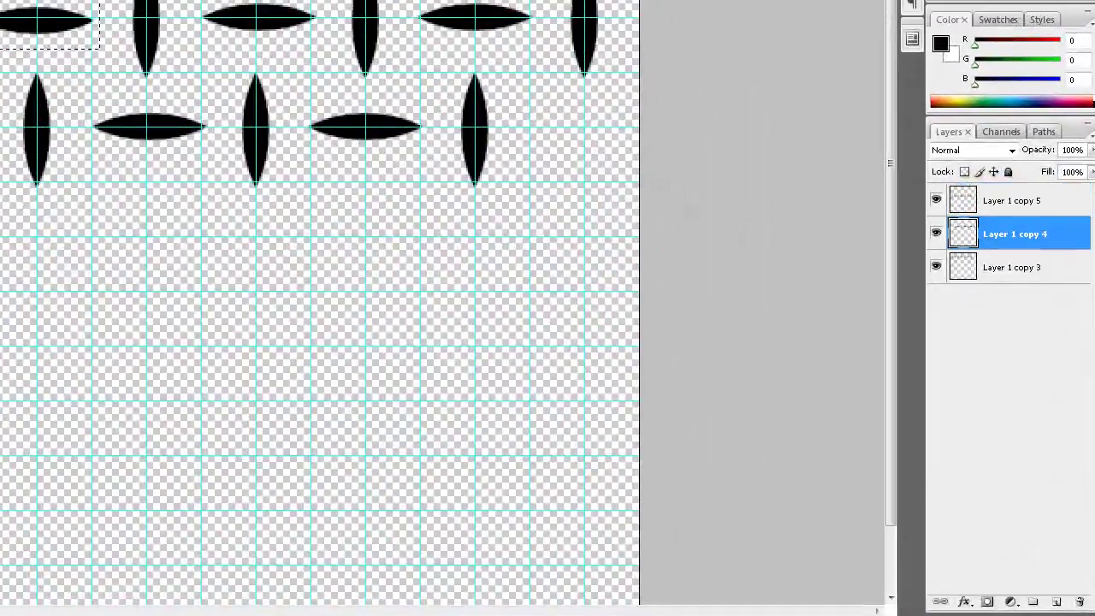
{"action": "key", "text": "ctrl+v"}
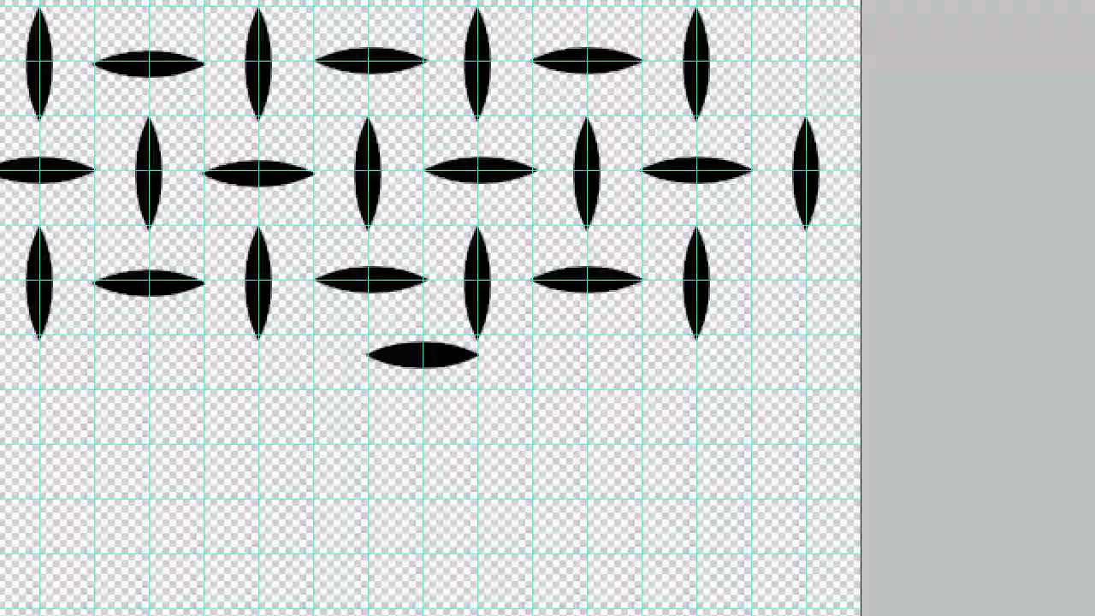
{"action": "left_click_drag", "start_coordinate": [423, 354], "coordinate": [801, 279]}
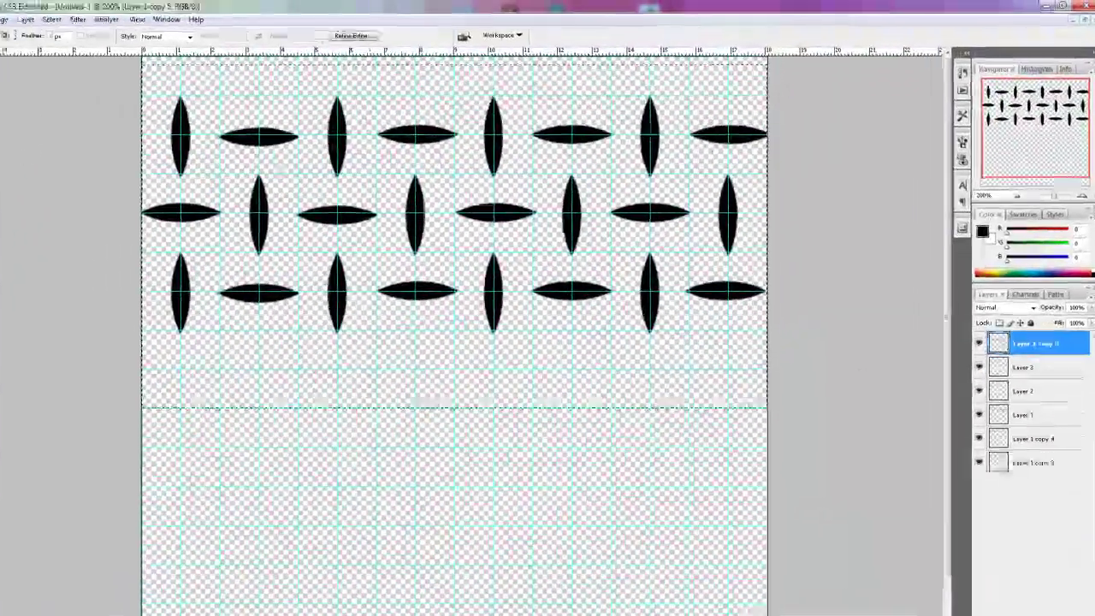
Merge the lens layers and duplicate the rows down the canvas
{"action": "key", "text": "ctrl+shift+e"}
{"action": "key", "text": "ctrl+j"}
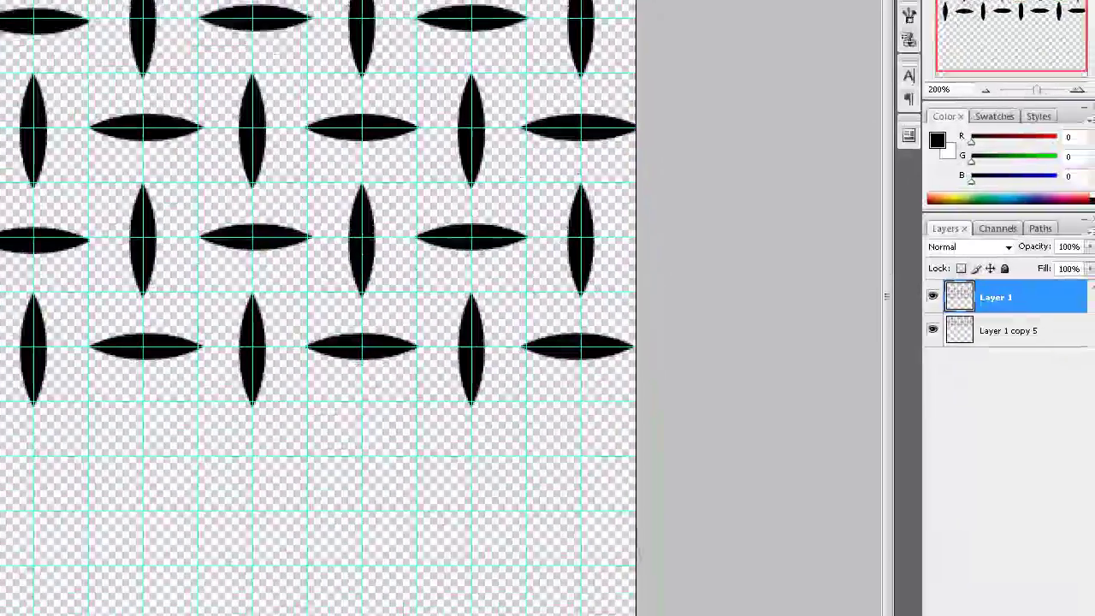
{"action": "key", "text": "ctrl+j"}
{"action": "key", "text": "ctrl+j"}
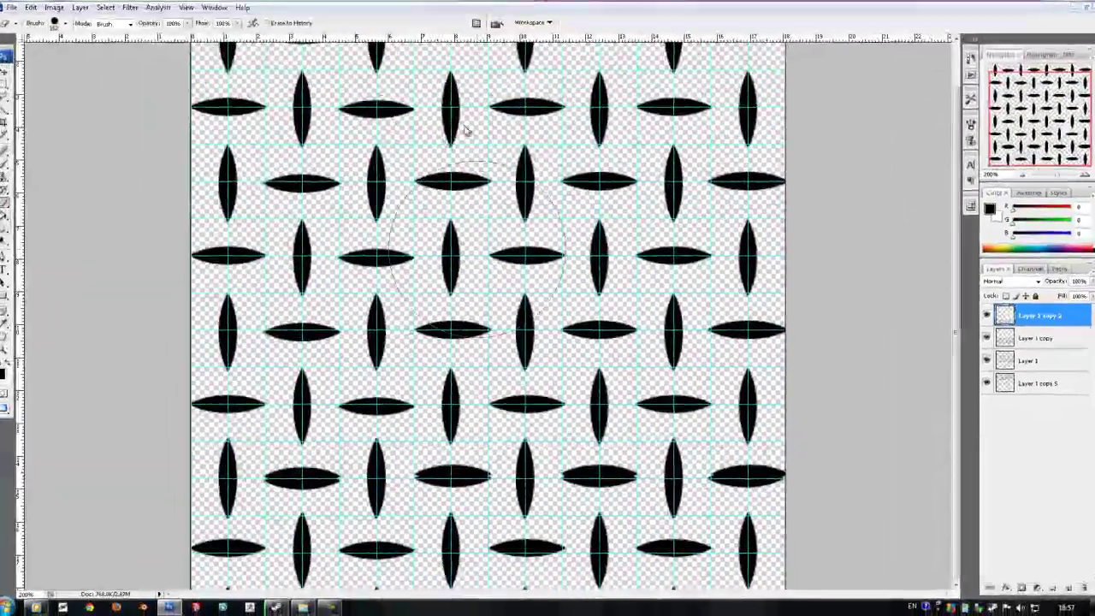
{"action": "right_click", "coordinate": [453, 145]}
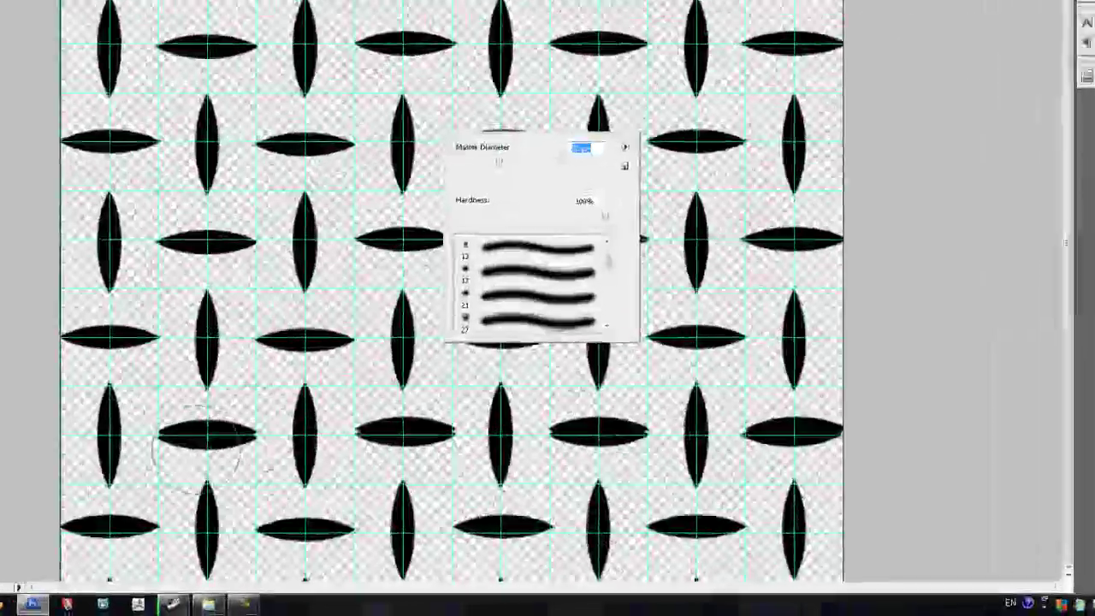
{"action": "key", "text": "Return"}
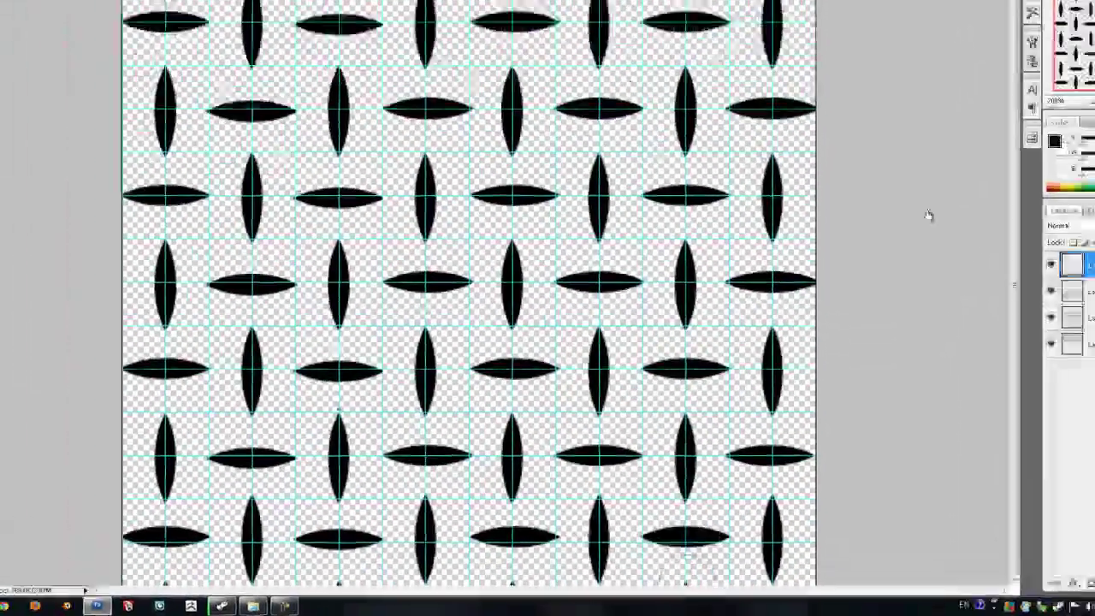
{"action": "key", "text": "m"}
{"action": "key", "text": "ctrl+0"}
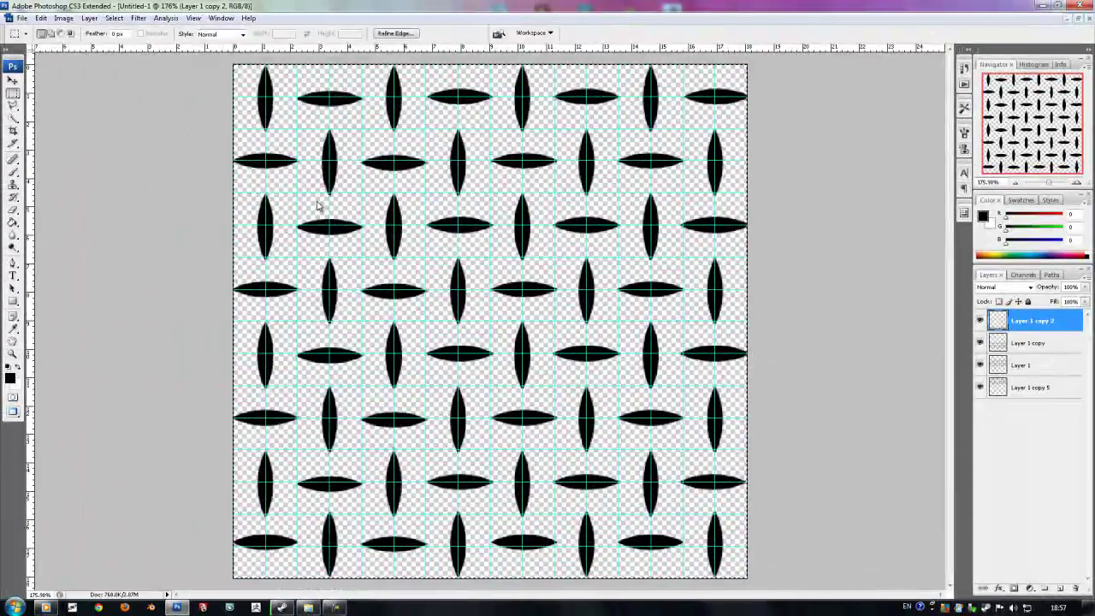
{"action": "key", "text": "ctrl+Tab"}
Place the lens pattern in Sci-fi_Panel and duplicate it downward to tile the panel
{"action": "key", "text": "z"}
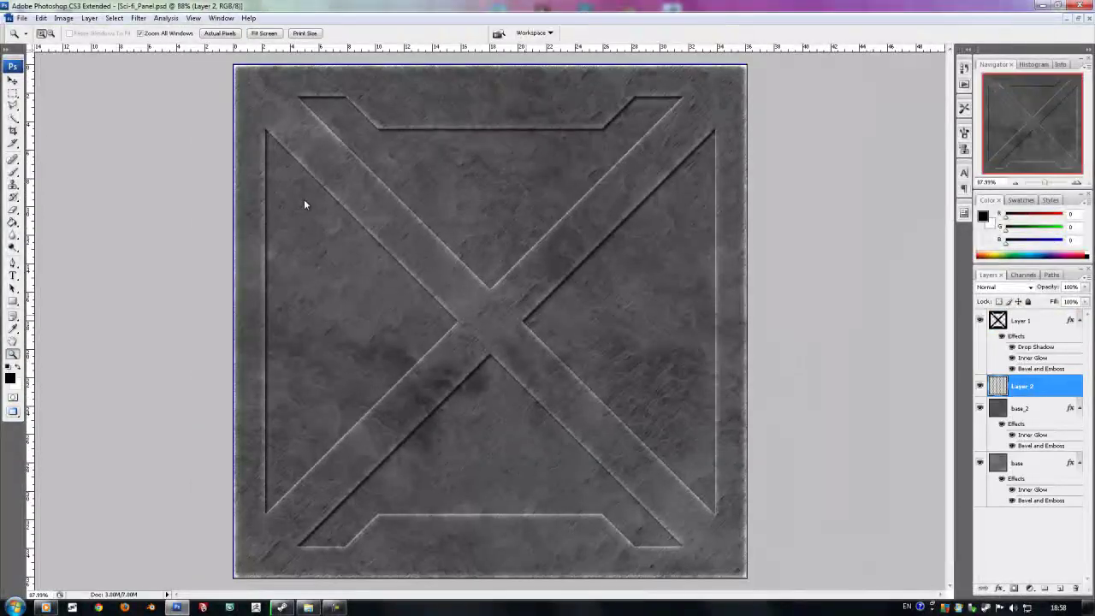
{"action": "key", "text": "v"}
{"action": "key", "text": "Return"}
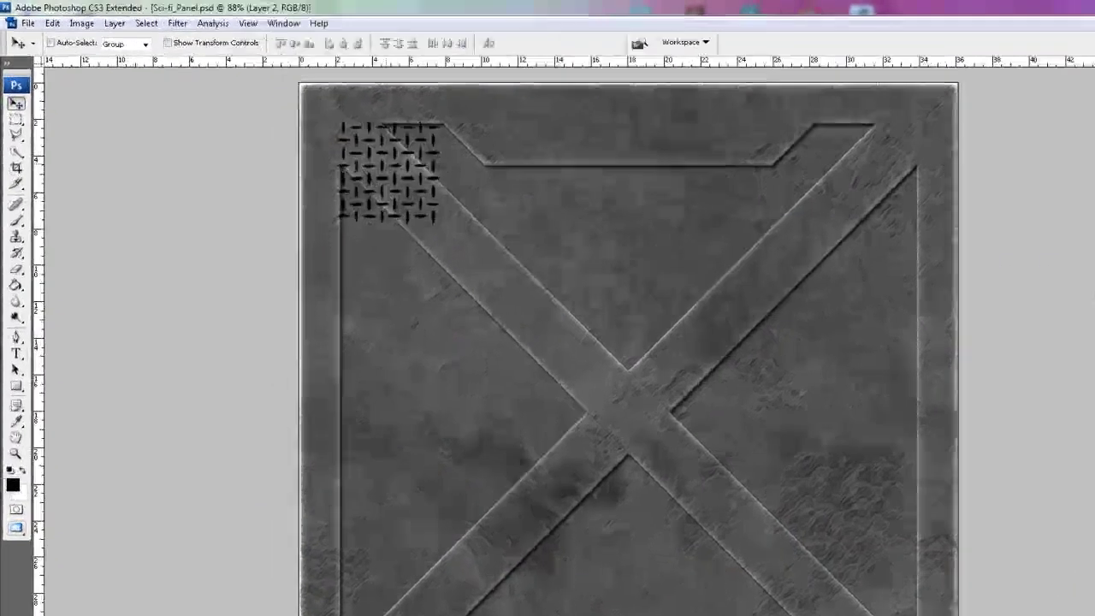
{"action": "key", "text": "ctrl+apostrophe"}
{"action": "key", "text": "ctrl+j"}
{"action": "left_click_drag", "start_coordinate": [410, 156], "coordinate": [410, 276]}
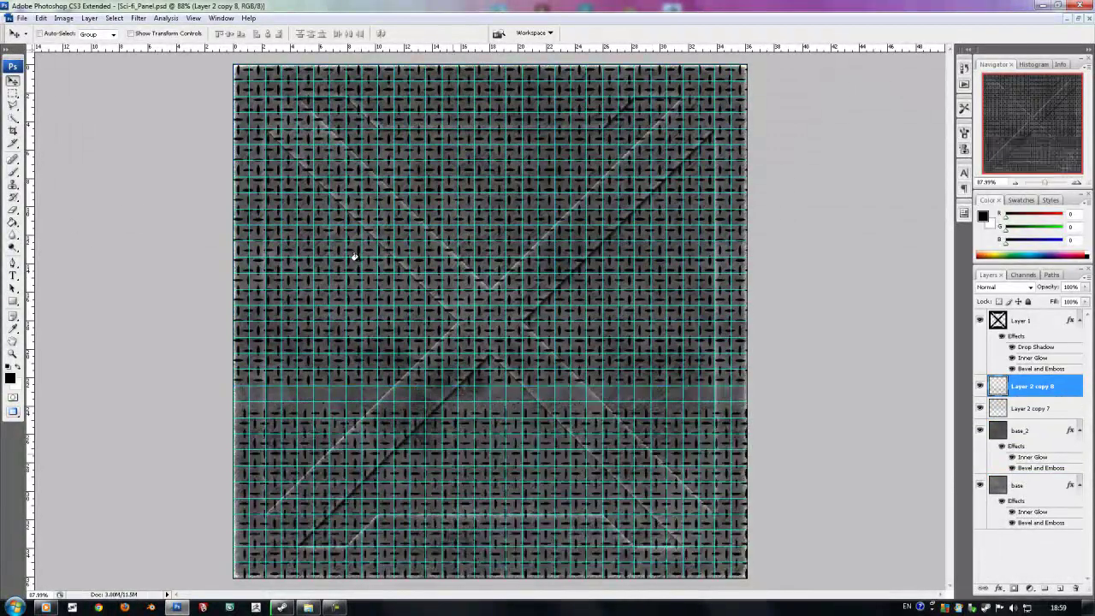
{"action": "key", "text": "l"}
{"action": "key", "text": "ctrl+apostrophe"}
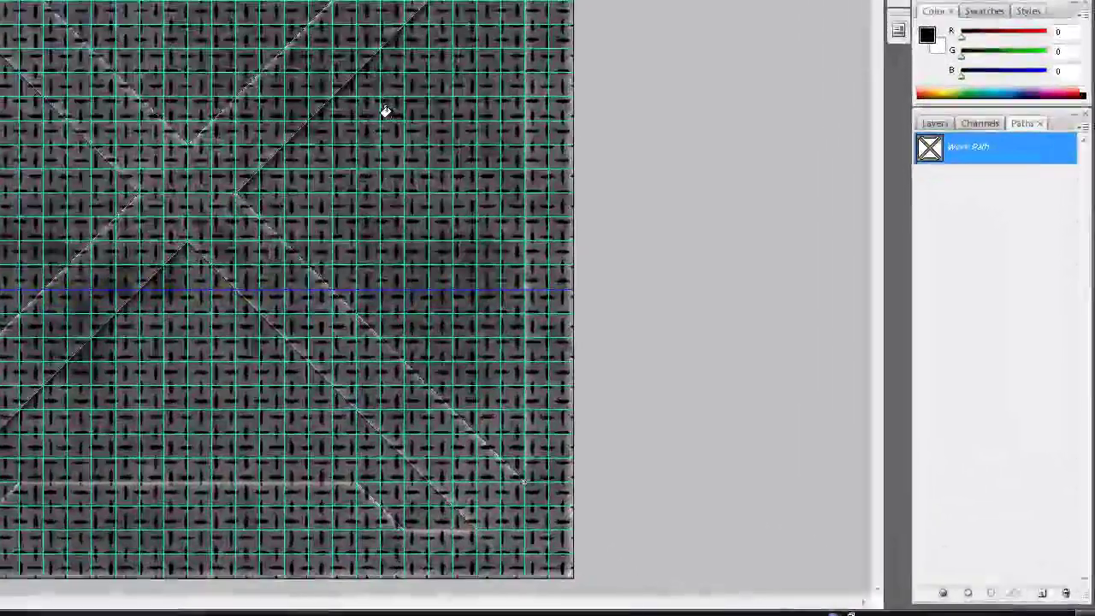
Turn the X work path into a selection and copy Layer 1's layer style
{"action": "right_click", "coordinate": [967, 147]}
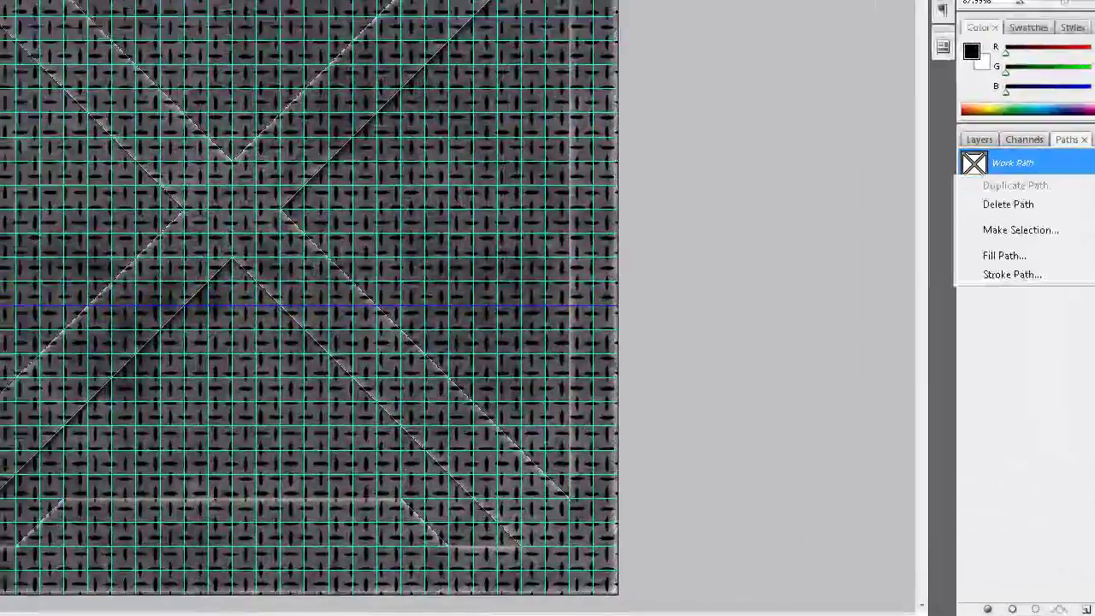
{"action": "left_click", "coordinate": [996, 226]}
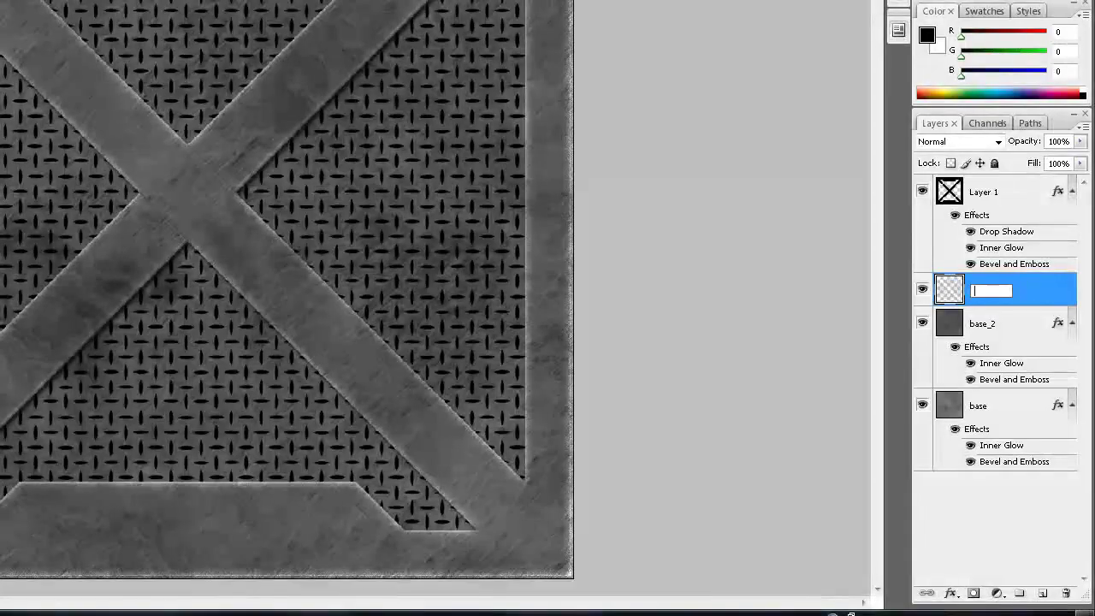
{"action": "type", "text": "CheckerPlate"}
{"action": "right_click", "coordinate": [984, 192]}
{"action": "left_click", "coordinate": [977, 481]}
Paste Layer 1's style onto CheckerPlate, move it below Layer 1, and add a new layer
{"action": "left_click", "coordinate": [998, 290]}
{"action": "right_click", "coordinate": [998, 289]}
{"action": "left_click", "coordinate": [984, 196]}
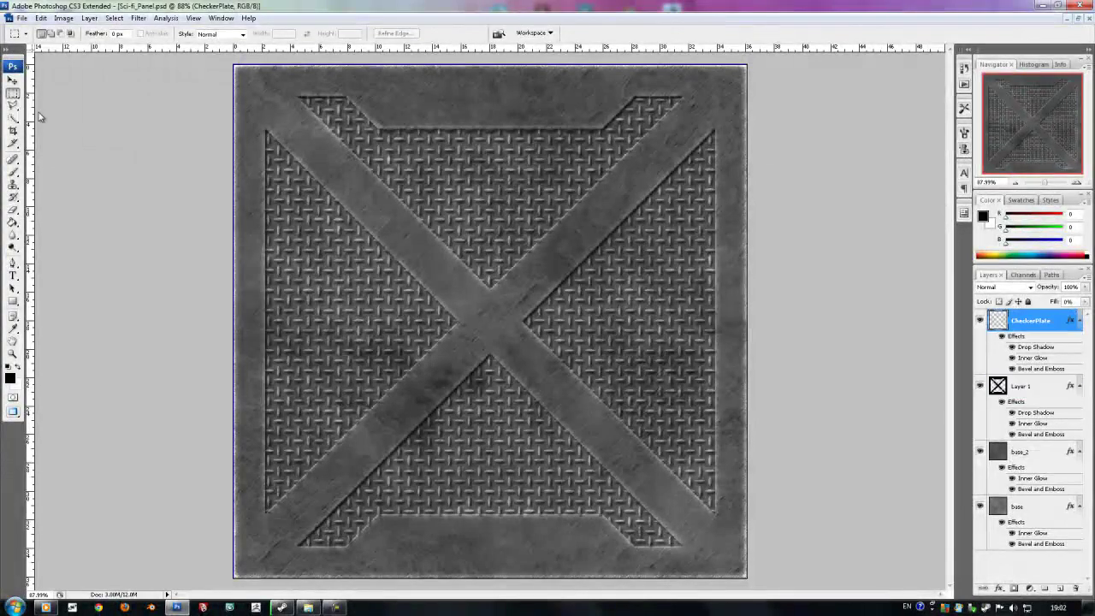
{"action": "key", "text": "ctrl+bracketleft"}
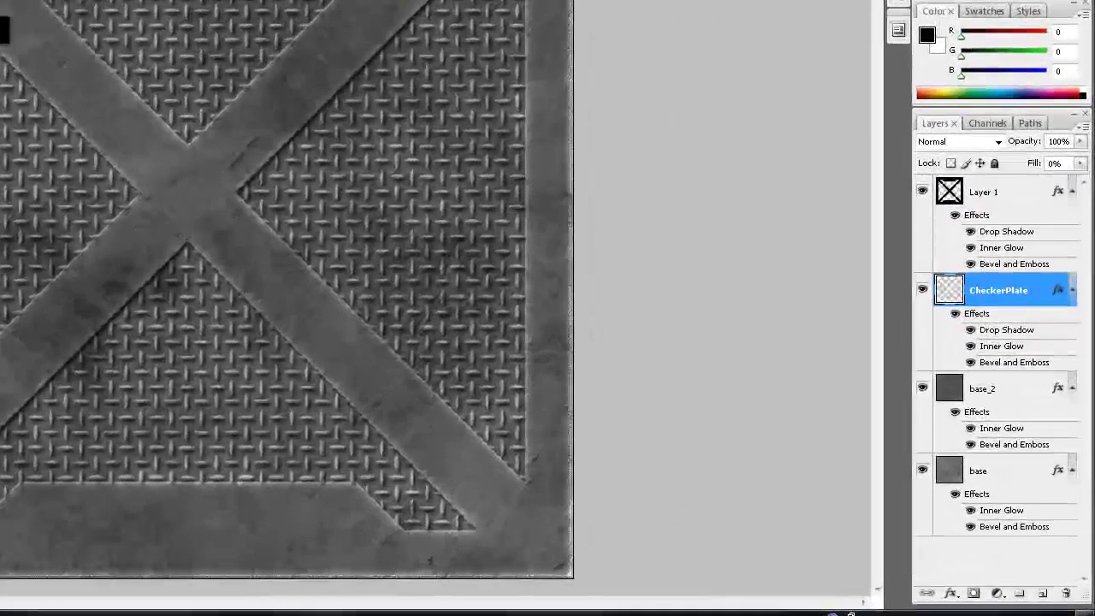
{"action": "key", "text": "ctrl+shift+alt+n"}
{"action": "key", "text": "ctrl+apostrophe"}
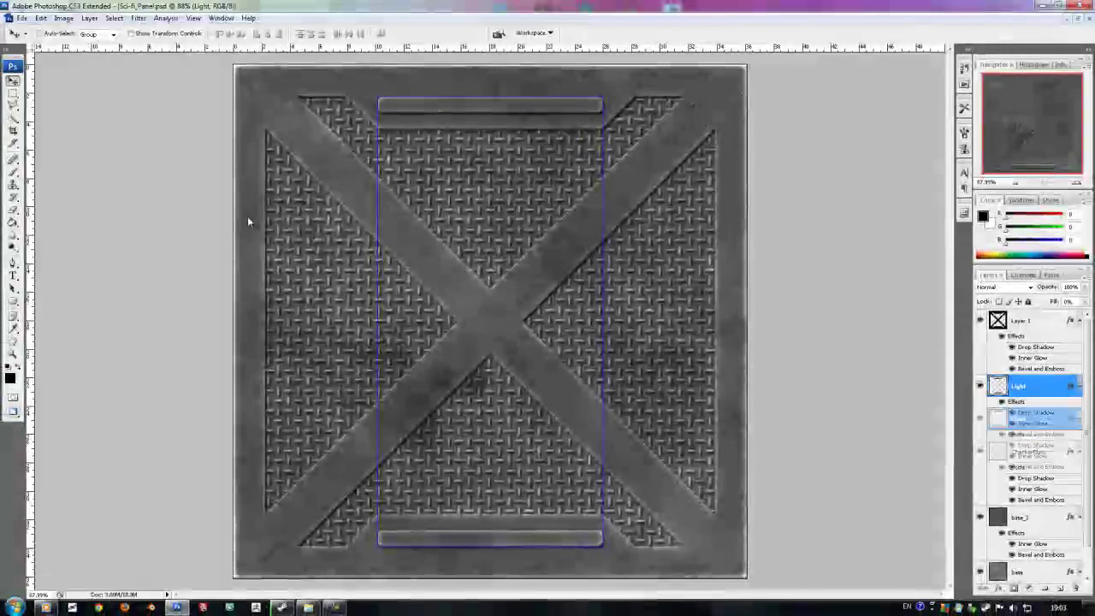
Move the Light layer beneath CheckerPlate and ready base_2 for dodging
{"action": "key", "text": "ctrl+bracketleft"}
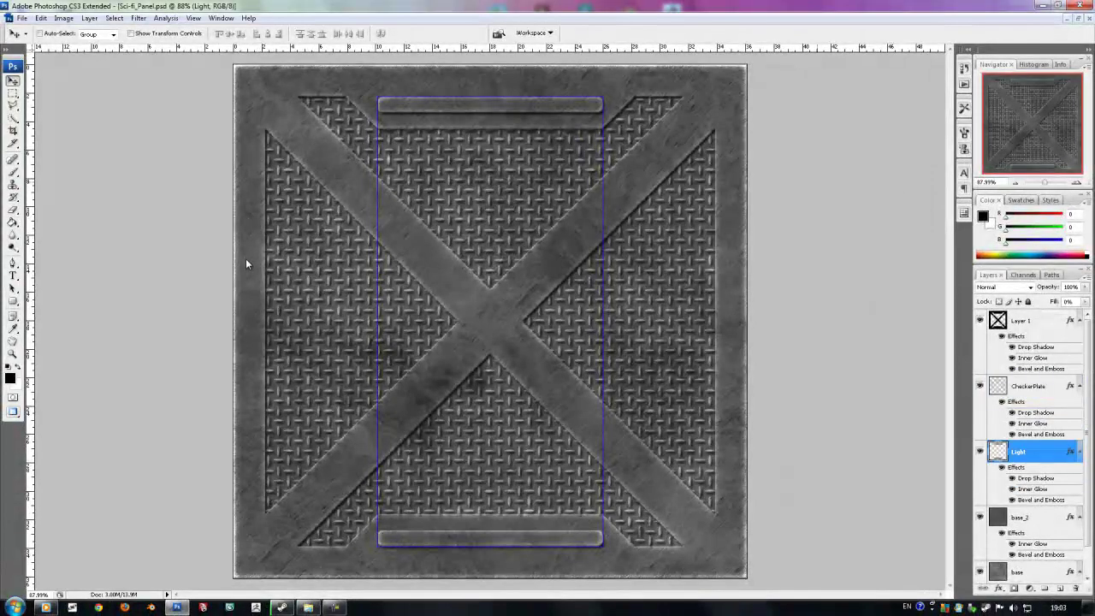
{"action": "left_click", "coordinate": [246, 240]}
{"action": "left_click", "coordinate": [246, 240], "text": "shift"}
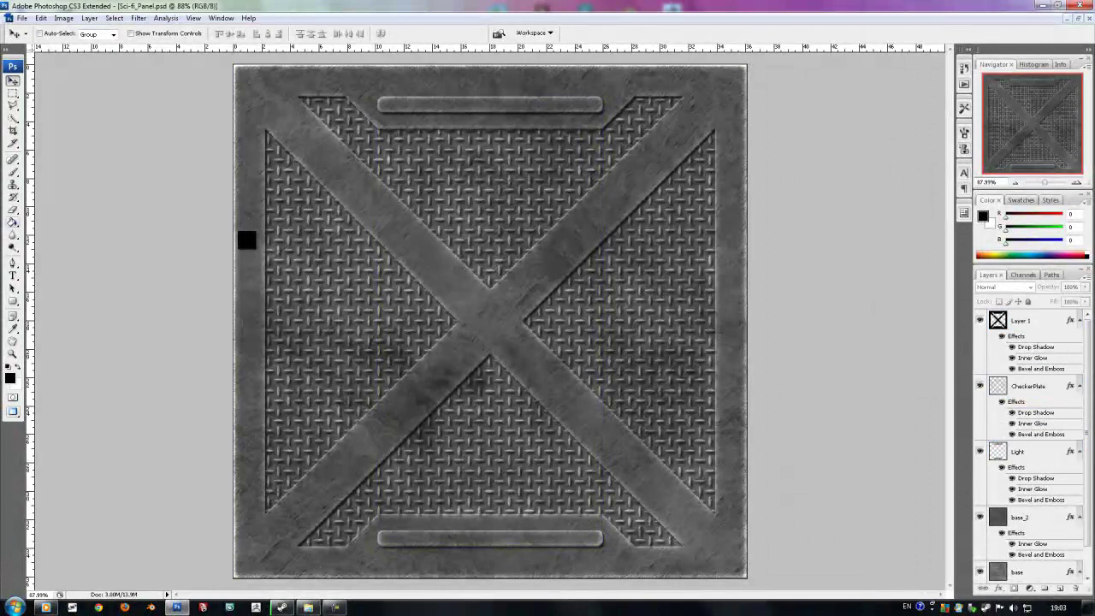
{"action": "left_click", "coordinate": [363, 212], "text": "ctrl"}
{"action": "key", "text": "o"}
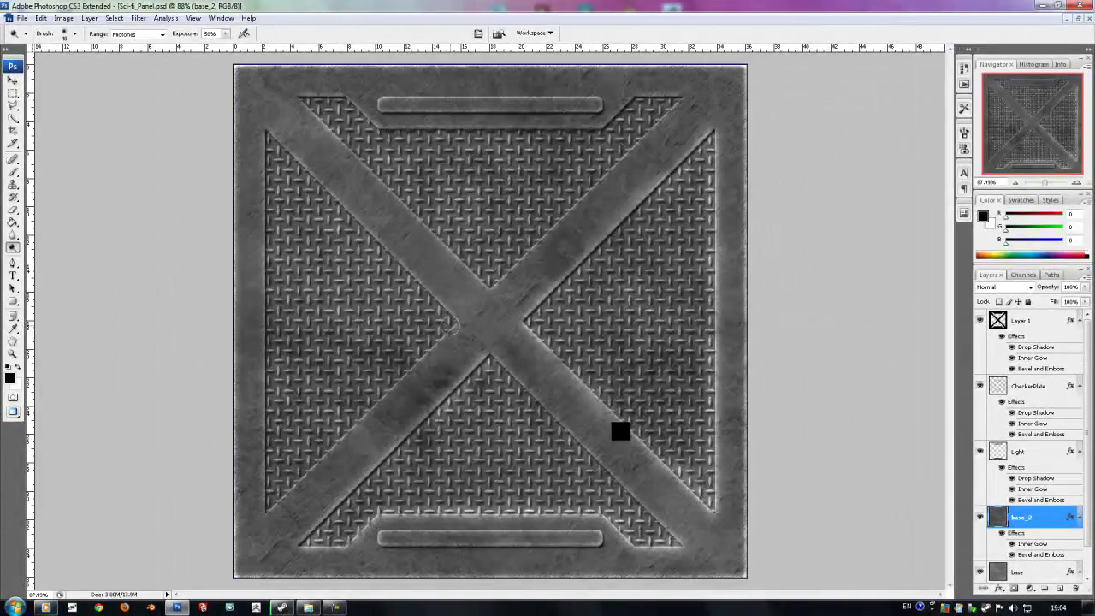
Dodge highlights along the X-brace diagonals and upper-left panel on base_2, then shrink the brush
{"action": "left_click_drag", "start_coordinate": [402, 379], "coordinate": [278, 501]}
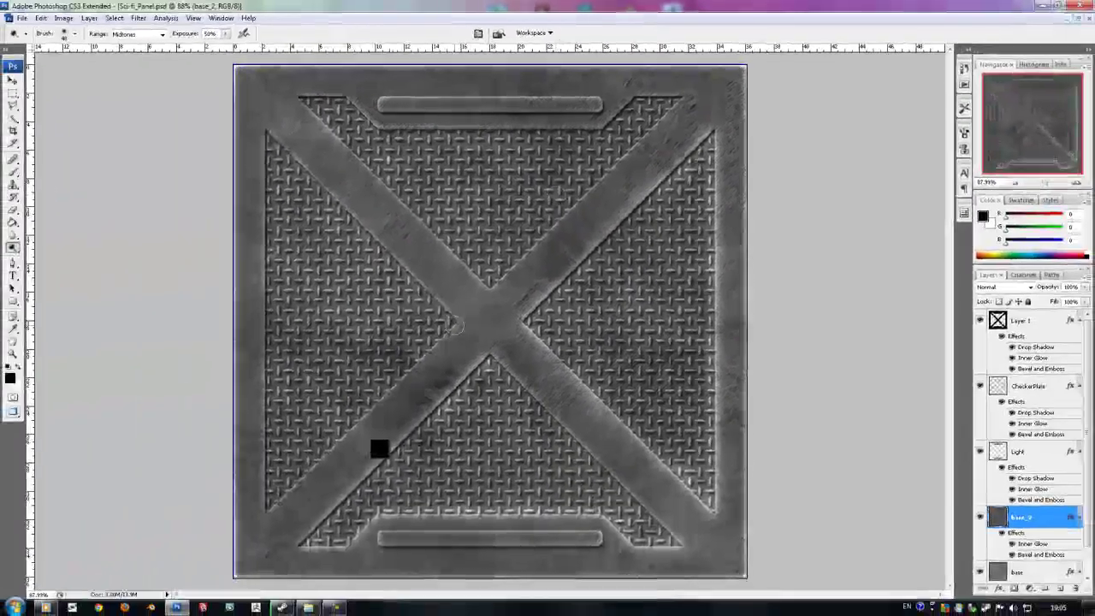
{"action": "left_click_drag", "start_coordinate": [455, 325], "coordinate": [390, 391]}
{"action": "left_click_drag", "start_coordinate": [265, 385], "coordinate": [432, 347]}
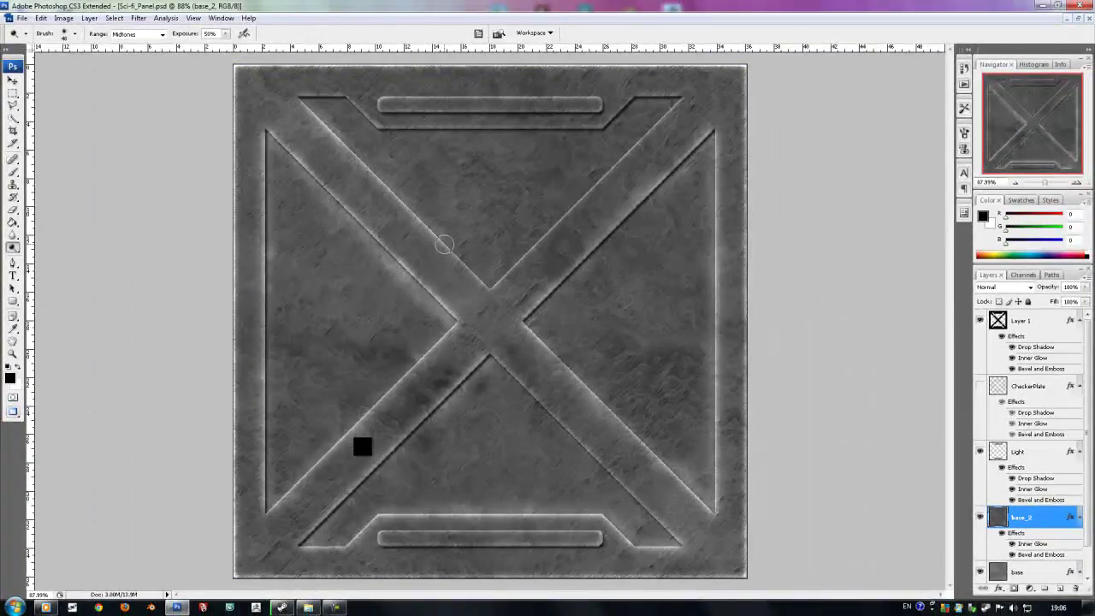
{"action": "left_click_drag", "start_coordinate": [515, 269], "coordinate": [579, 204]}
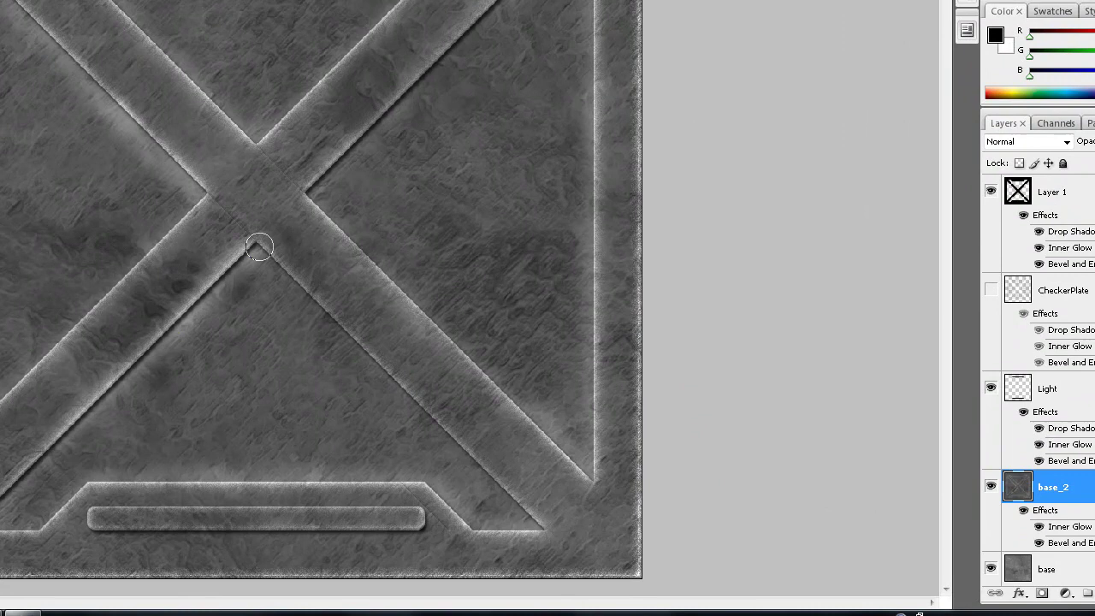
{"action": "left_click_drag", "start_coordinate": [262, 242], "coordinate": [518, 500]}
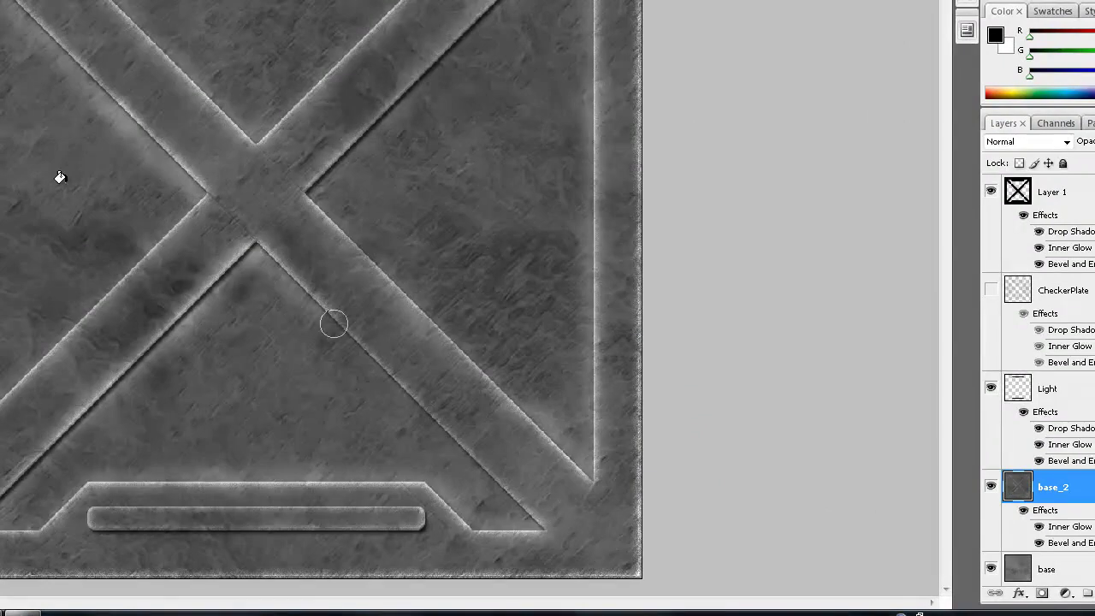
{"action": "right_click", "coordinate": [270, 498]}
{"action": "key", "text": "Return"}
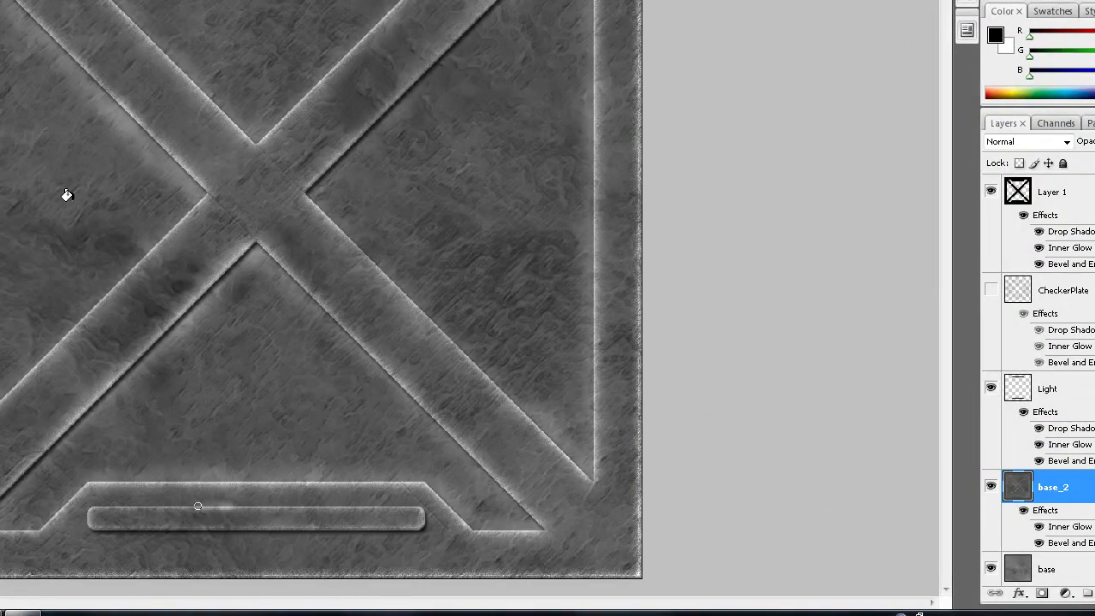